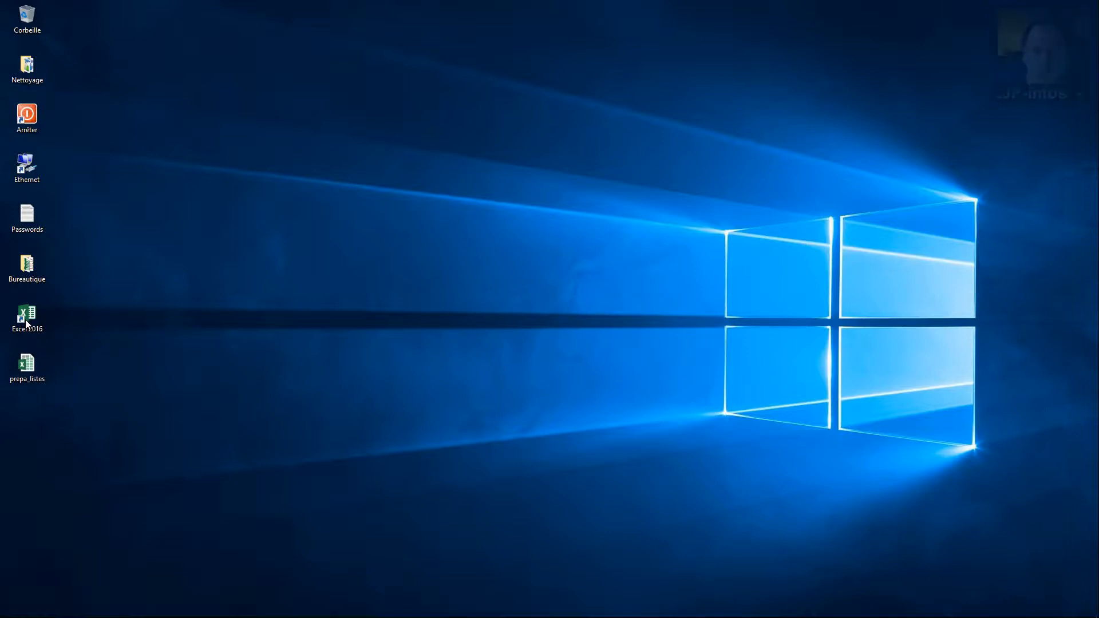
Step: Start Excel with a blank workbook, enter 1 and 2 in A1:A2, and extend the number series down to A14
{"action": "double_click", "coordinate": [25, 320]}
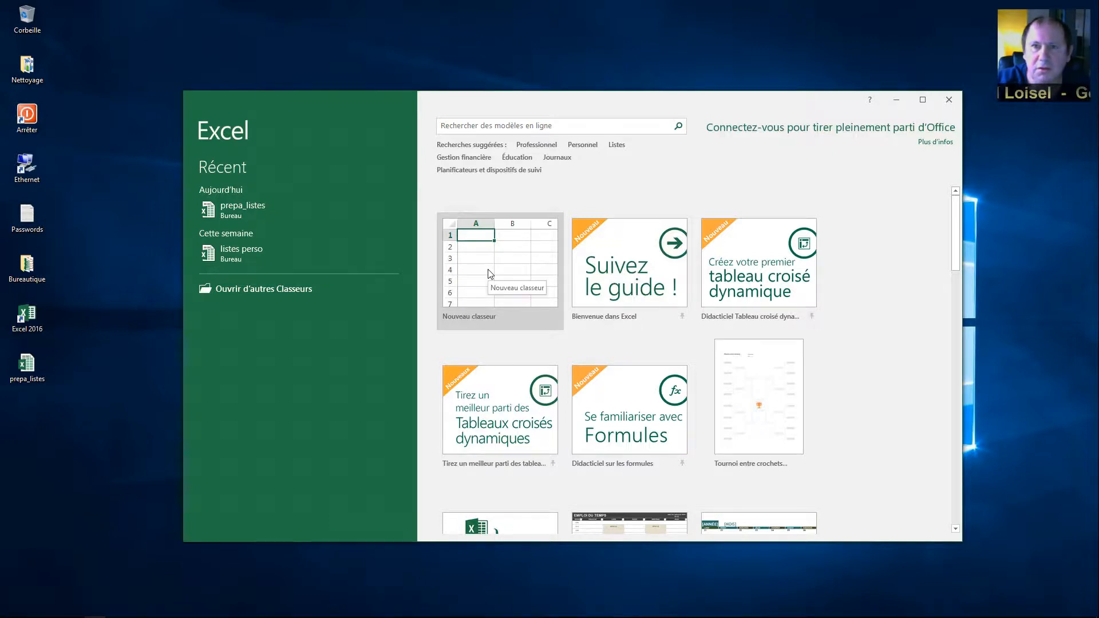
{"action": "left_click", "coordinate": [488, 273]}
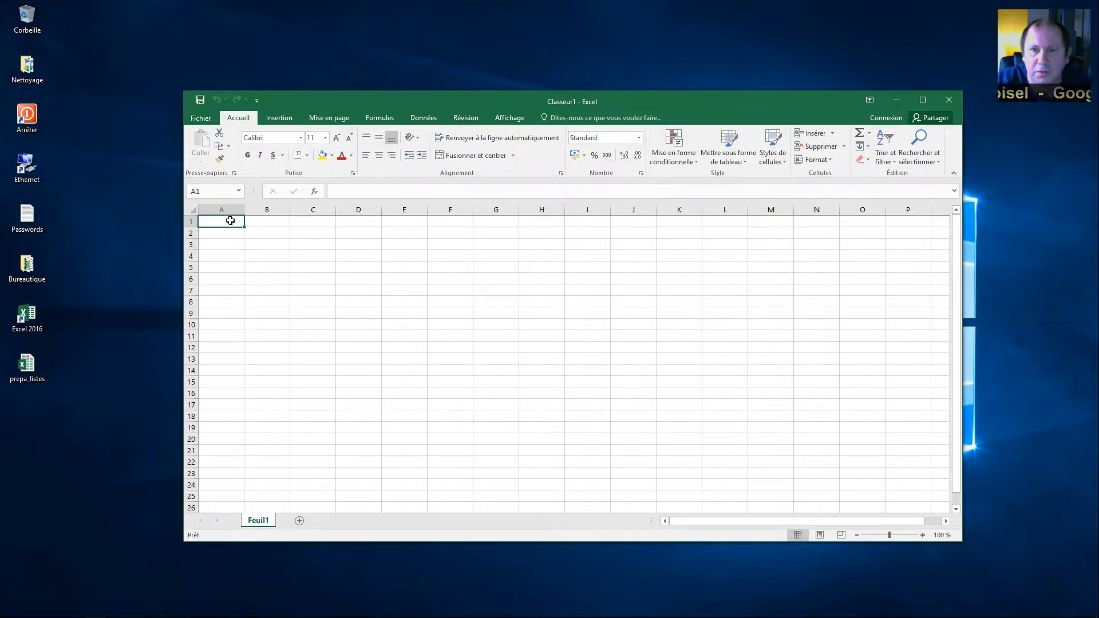
{"action": "type", "text": "1"}
{"action": "key", "text": "Return"}
{"action": "type", "text": "2"}
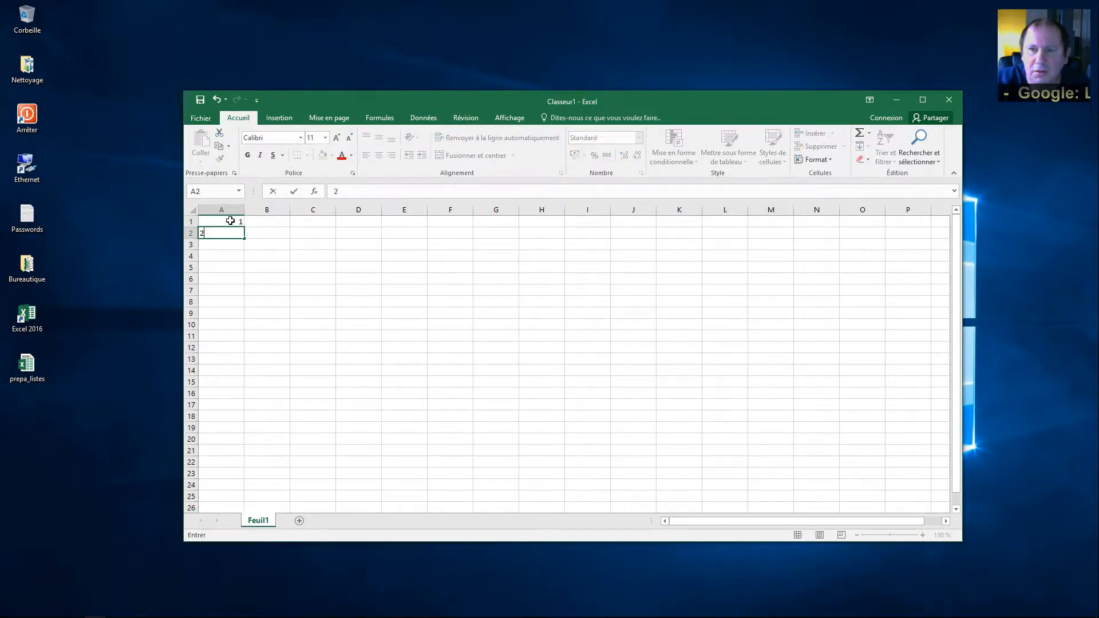
{"action": "key", "text": "Return"}
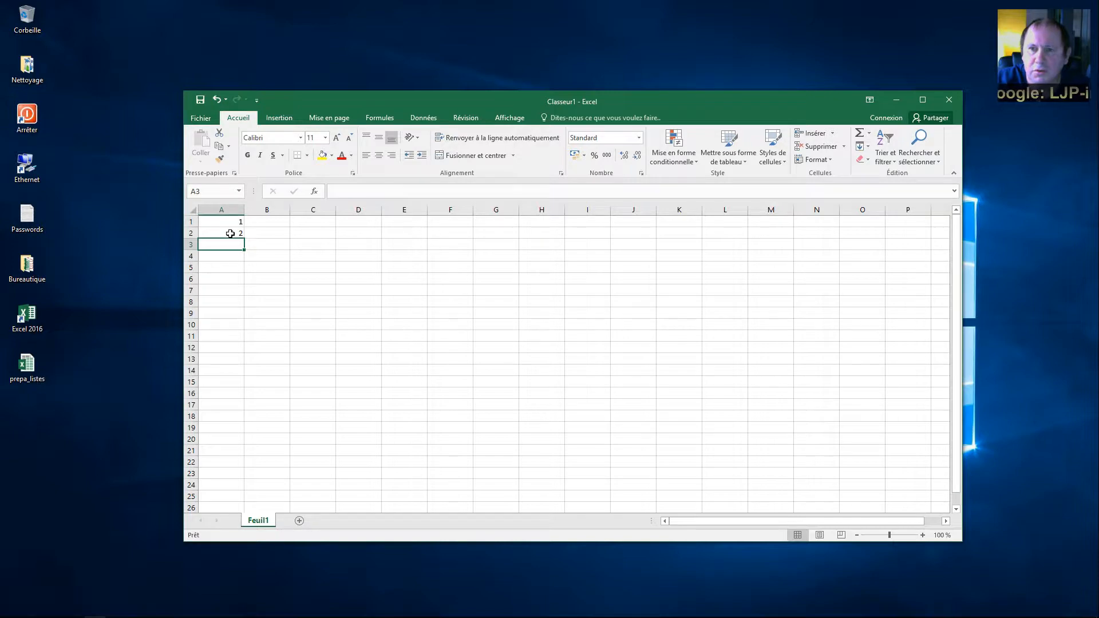
{"action": "left_click_drag", "start_coordinate": [231, 225], "coordinate": [242, 375]}
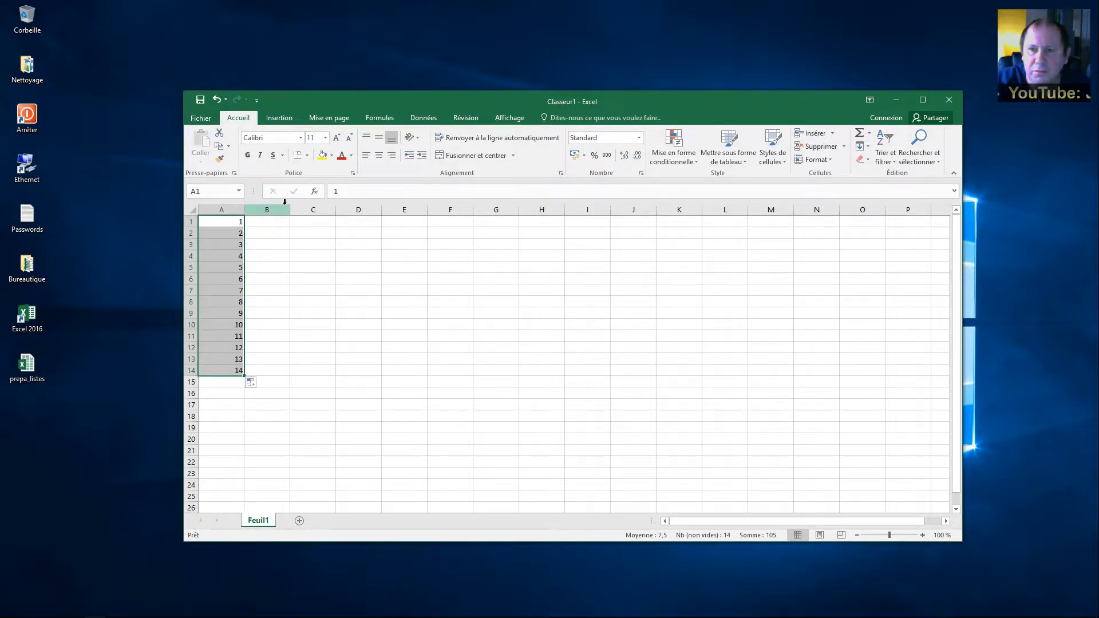
Step: Enter 1, 3 and 5 in C1:C3 and extend the odd-number series down to C14
{"action": "left_click", "coordinate": [325, 223]}
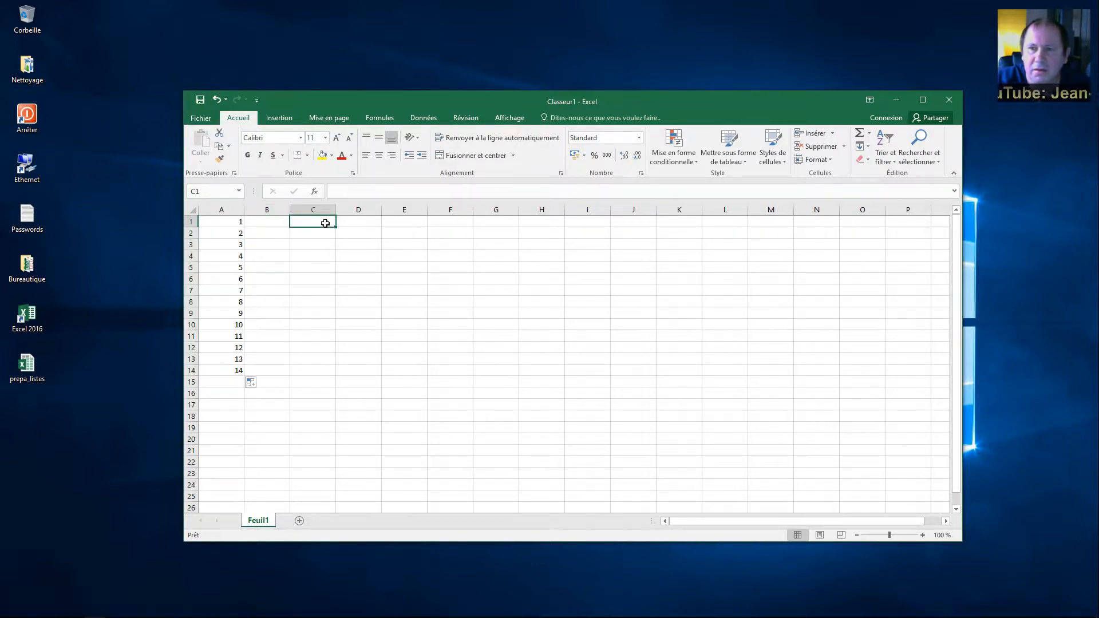
{"action": "type", "text": "1"}
{"action": "key", "text": "Return"}
{"action": "type", "text": "3"}
{"action": "key", "text": "Return"}
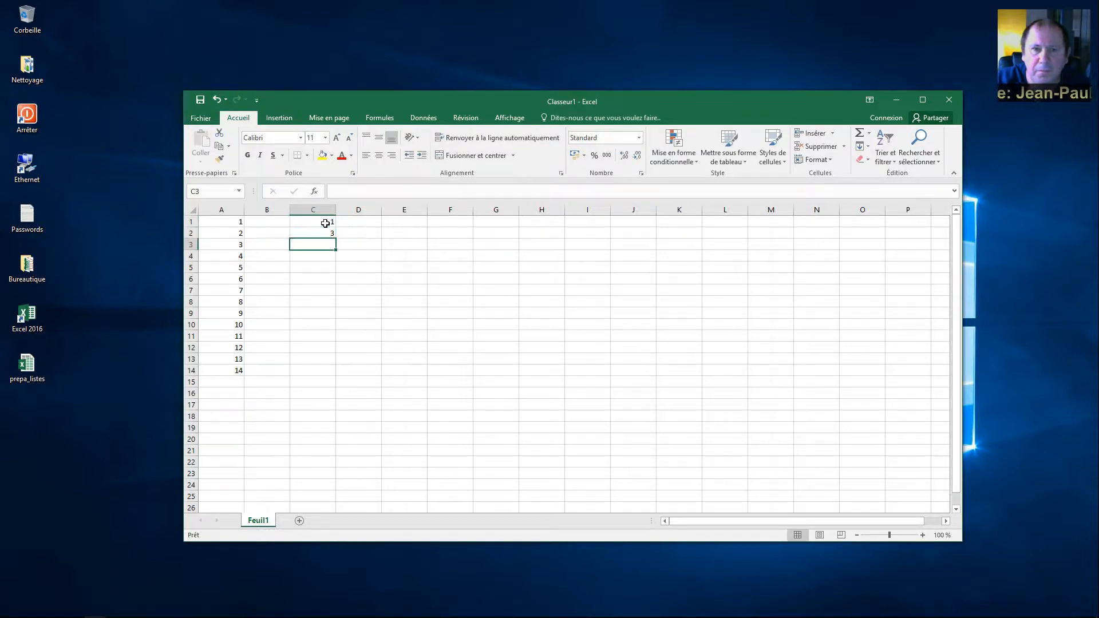
{"action": "type", "text": "5"}
{"action": "key", "text": "Return"}
{"action": "left_click_drag", "start_coordinate": [325, 223], "coordinate": [338, 374]}
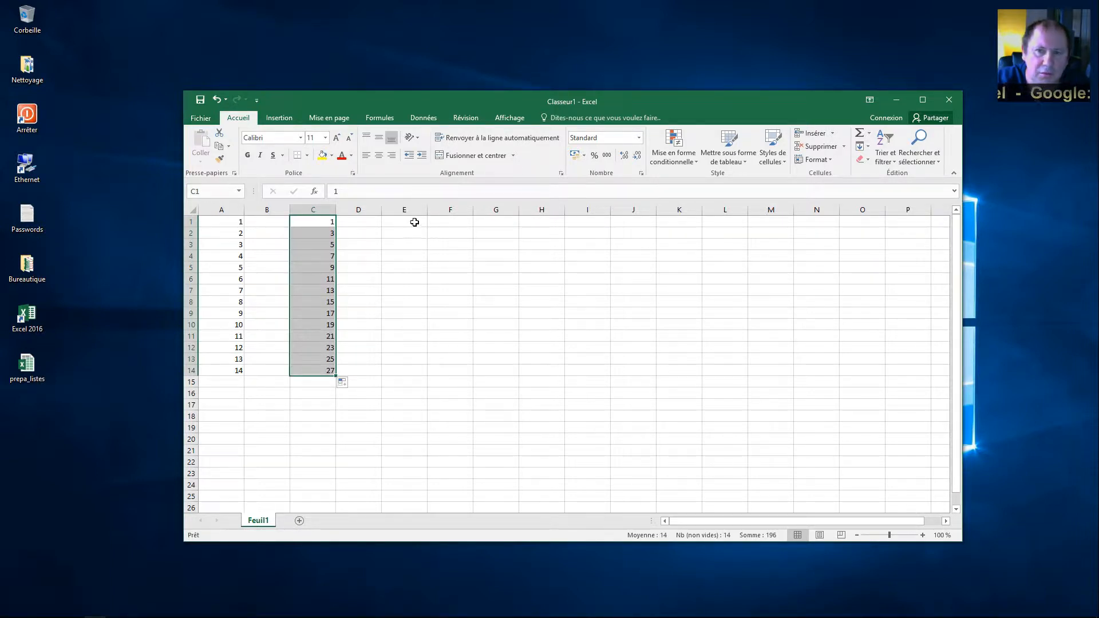
Step: Enter 0, 5 and 10 in E1:E3 and extend the series down to E14
{"action": "left_click", "coordinate": [408, 224]}
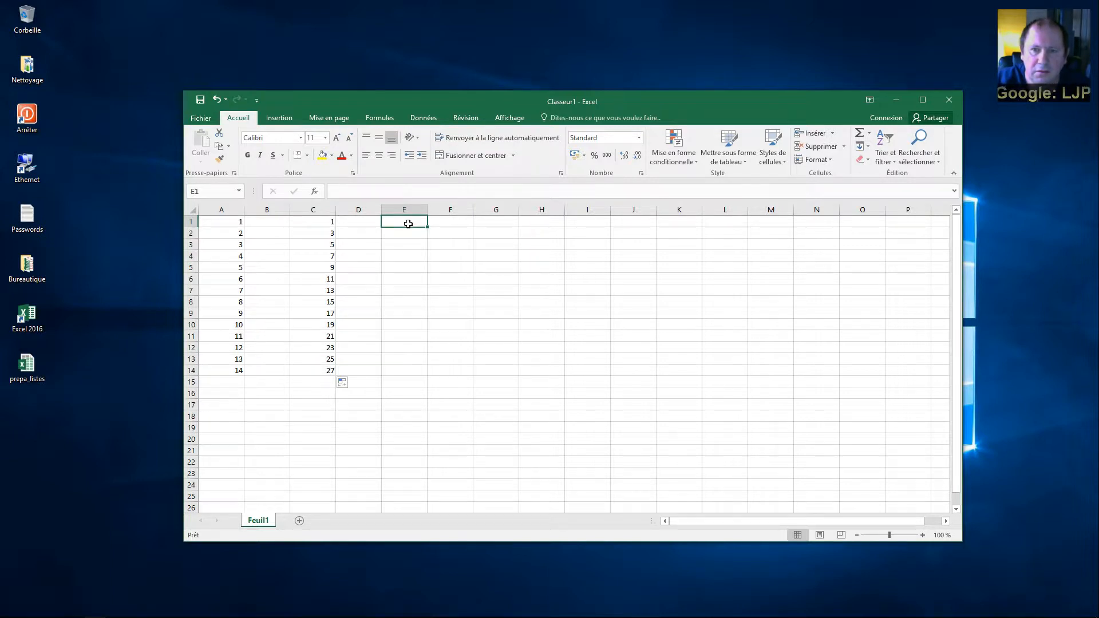
{"action": "type", "text": "0"}
{"action": "key", "text": "Return"}
{"action": "type", "text": "5"}
{"action": "key", "text": "Return"}
{"action": "type", "text": "10"}
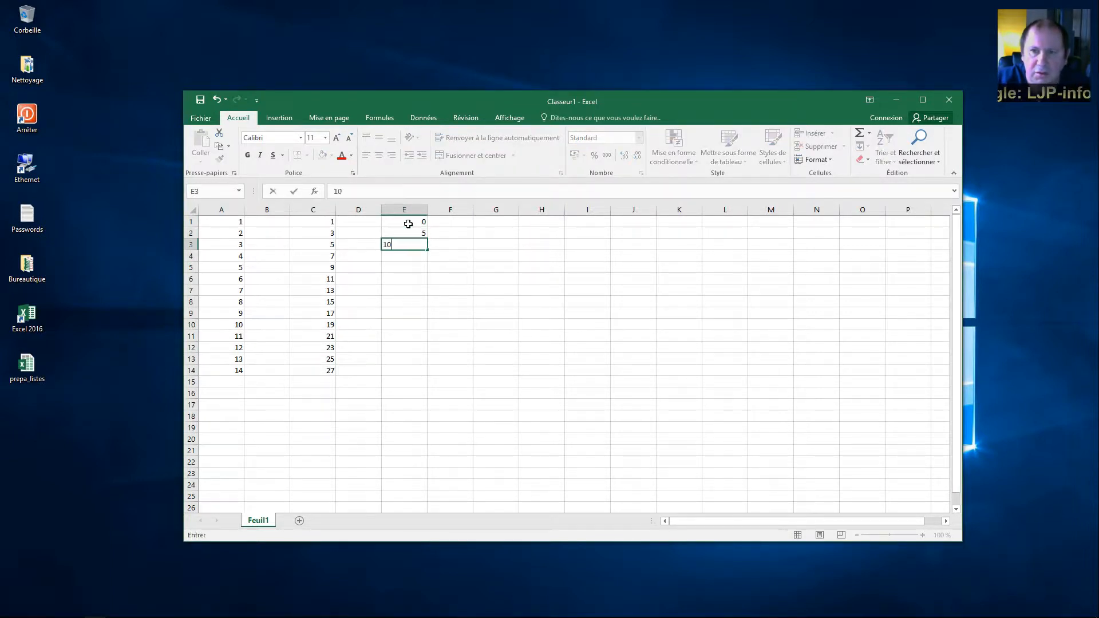
{"action": "left_click", "coordinate": [412, 224]}
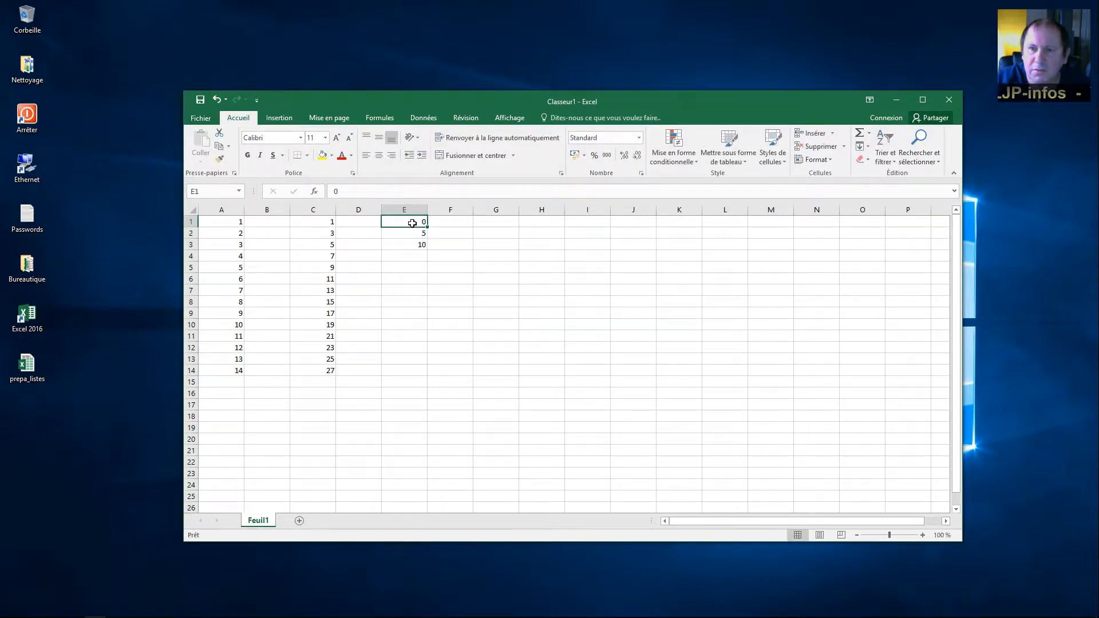
{"action": "left_click_drag", "start_coordinate": [411, 223], "coordinate": [426, 373]}
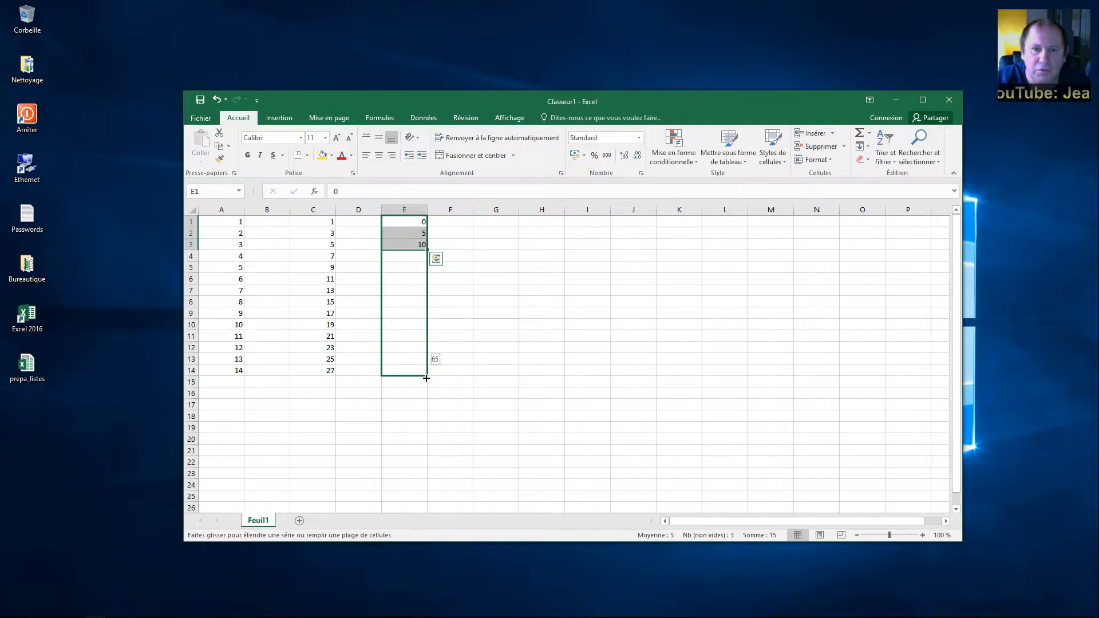
Step: Enter 1, 3, 5, 7 and 11 in G1:G5 and extend the irregular series down to G14
{"action": "left_click", "coordinate": [494, 227]}
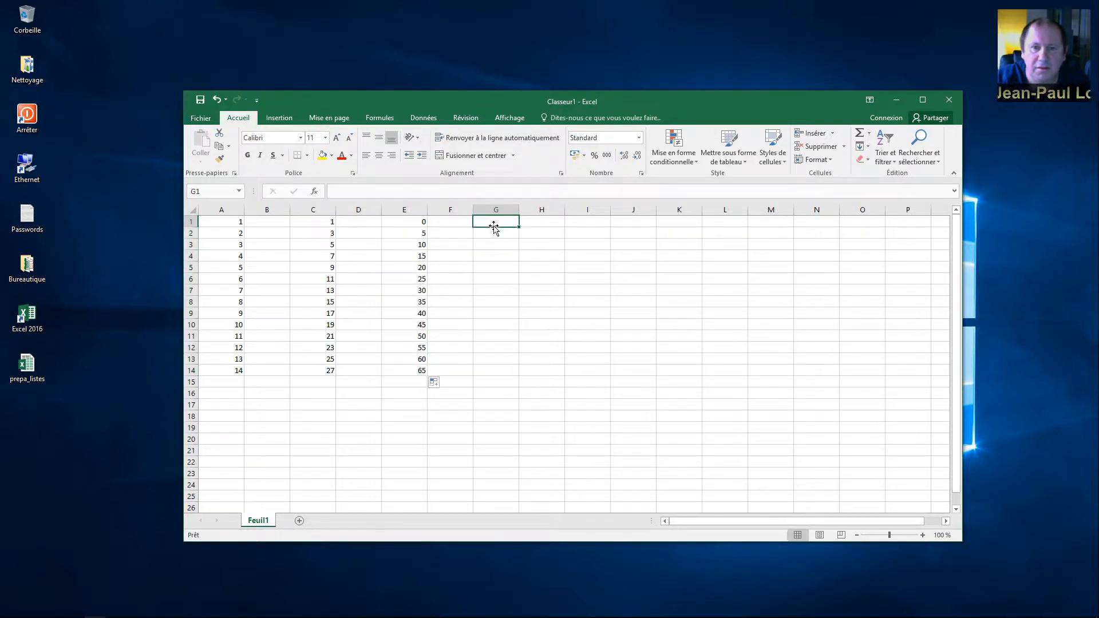
{"action": "type", "text": "1"}
{"action": "key", "text": "Return"}
{"action": "type", "text": "3"}
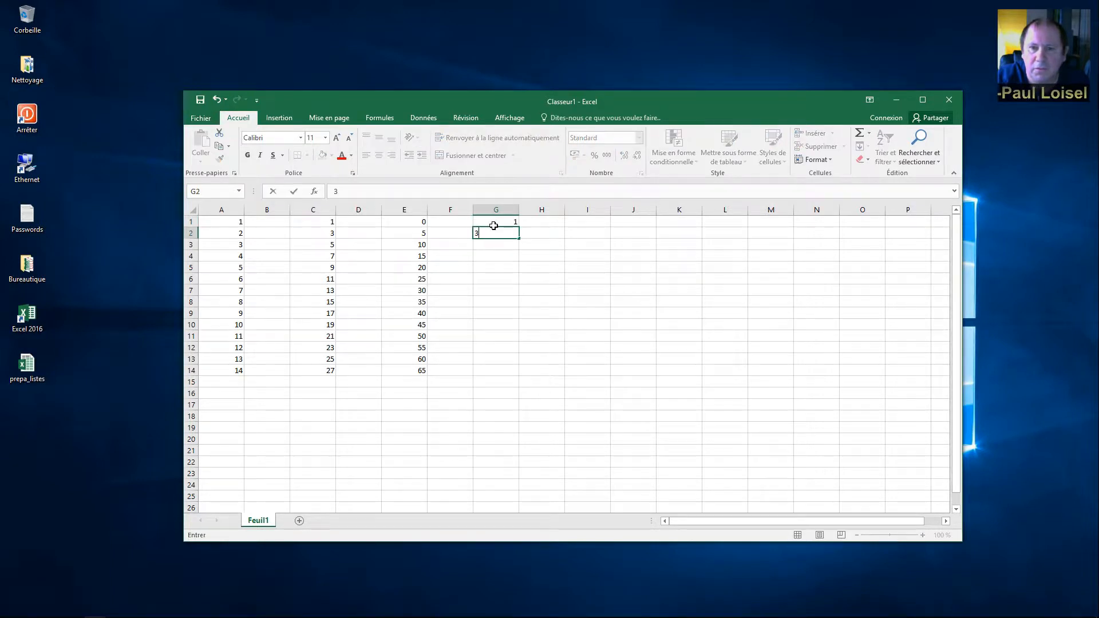
{"action": "key", "text": "Return"}
{"action": "type", "text": "5"}
{"action": "key", "text": "Return"}
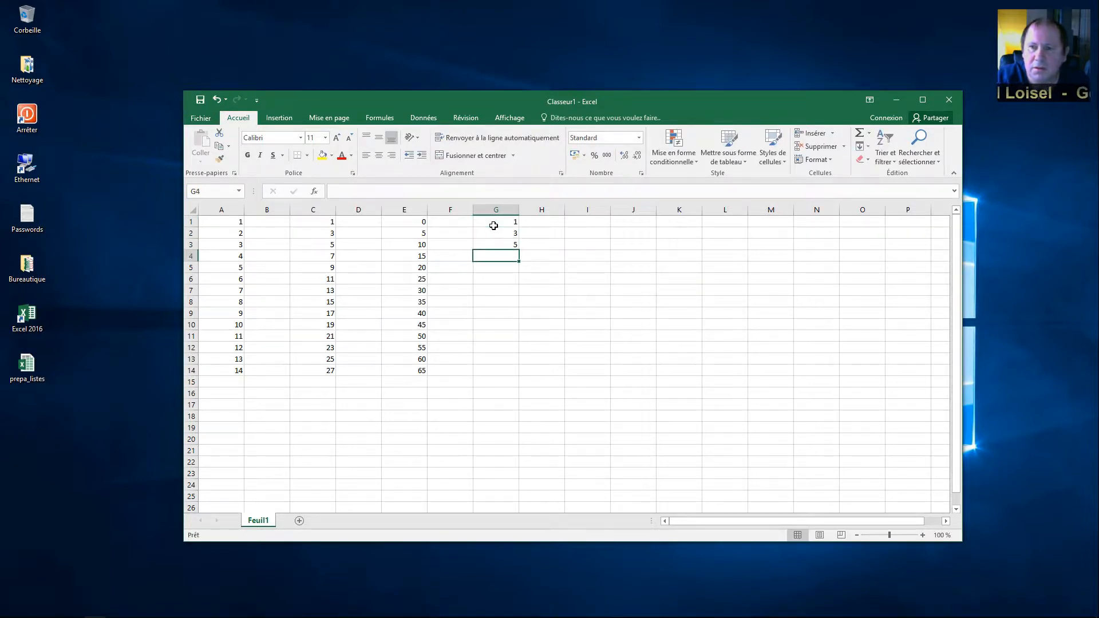
{"action": "type", "text": "7"}
{"action": "key", "text": "Return"}
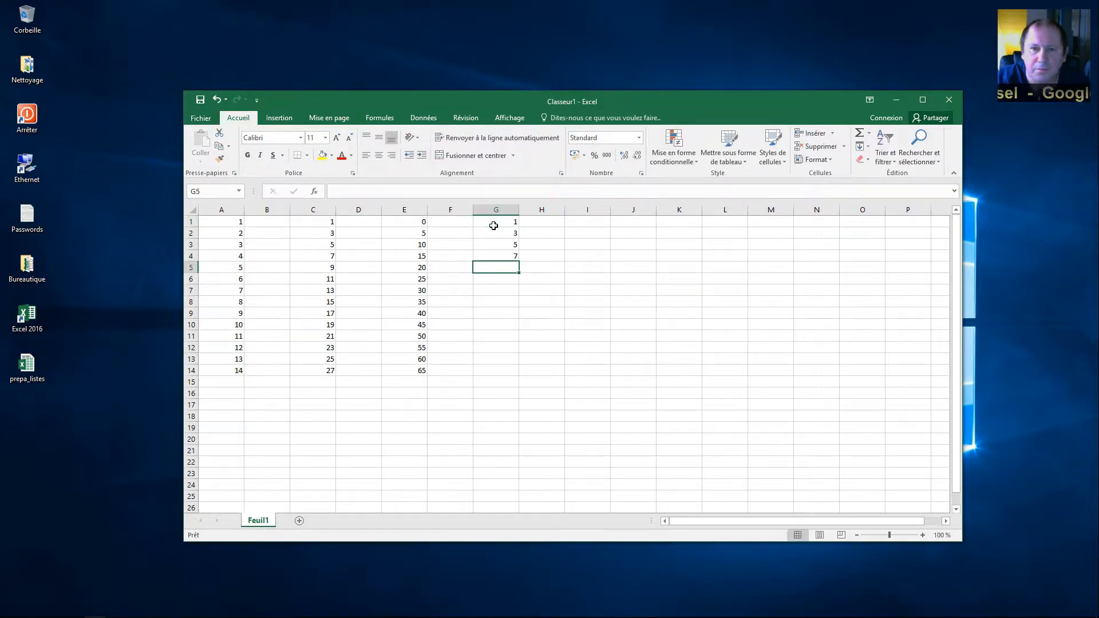
{"action": "type", "text": "11"}
{"action": "key", "text": "Return"}
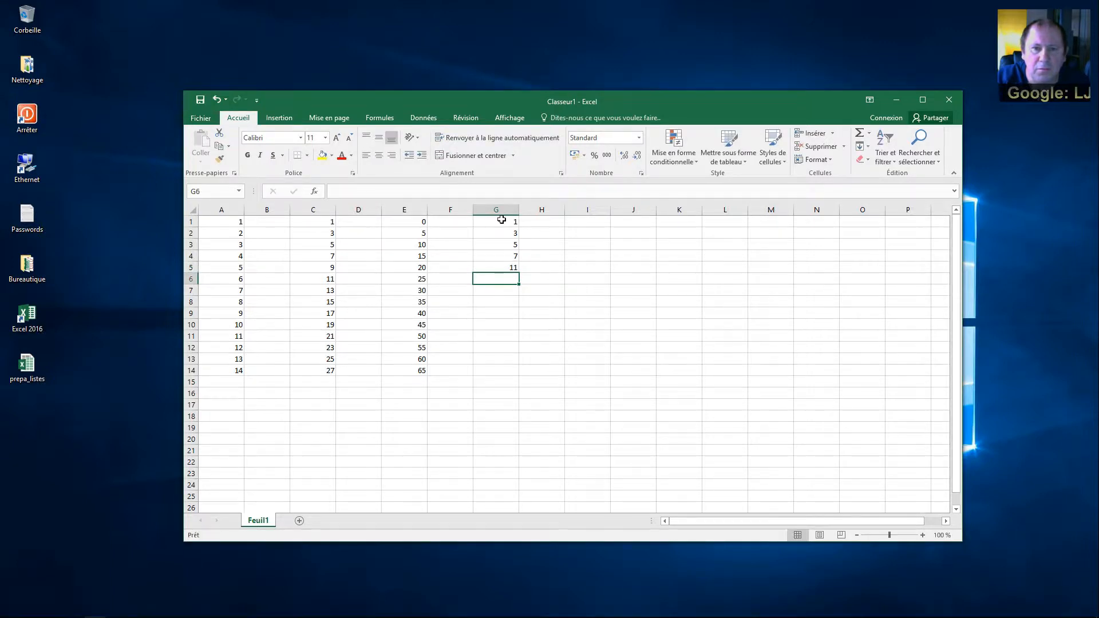
{"action": "left_click_drag", "start_coordinate": [506, 221], "coordinate": [508, 267]}
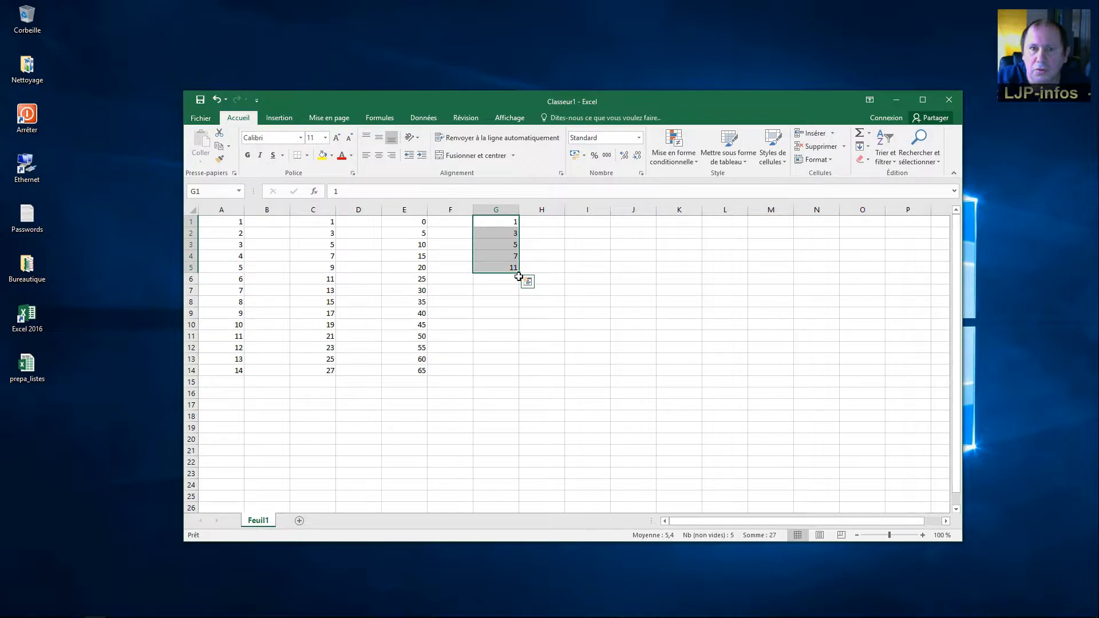
{"action": "left_click_drag", "start_coordinate": [518, 275], "coordinate": [609, 365]}
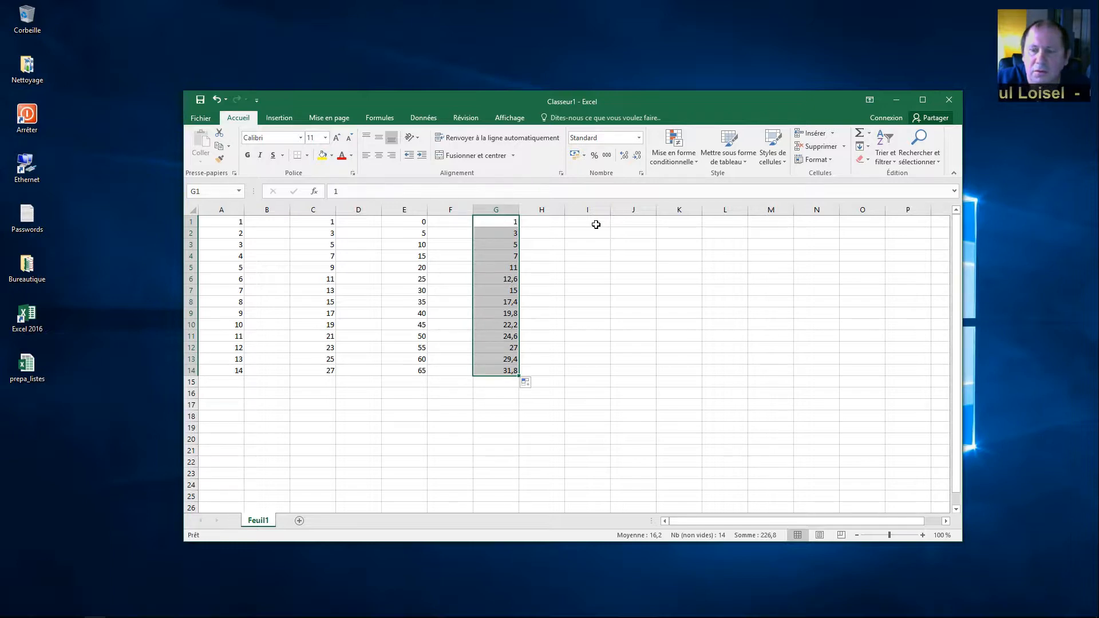
{"action": "left_click", "coordinate": [595, 225]}
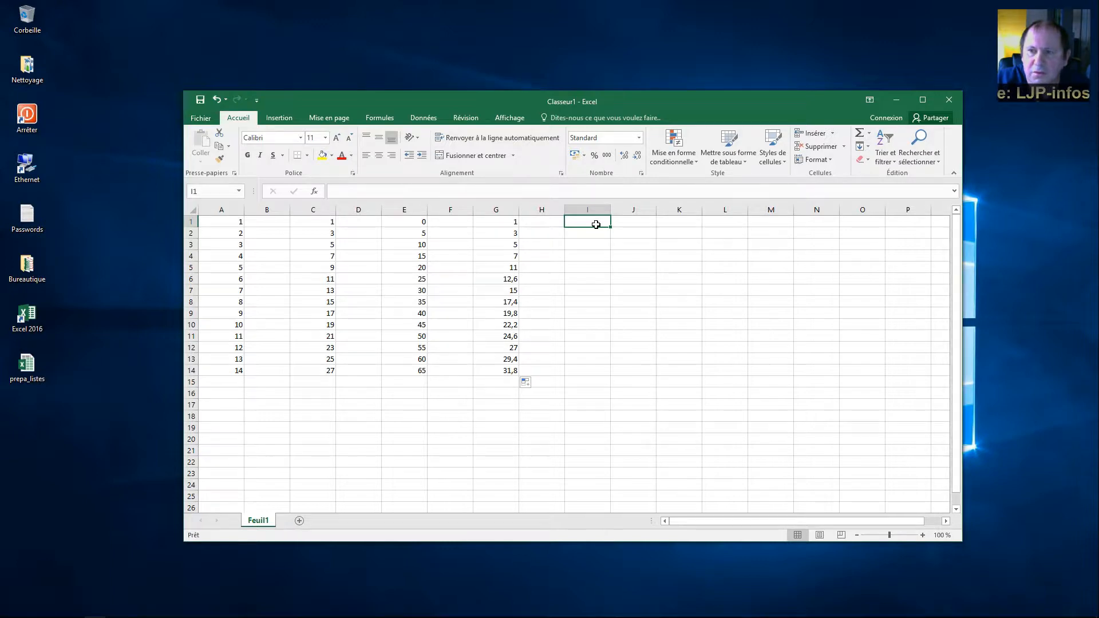
Step: Close the number-series workbook without saving it and start Excel again with a new blank workbook
{"action": "left_click", "coordinate": [949, 100]}
{"action": "left_click", "coordinate": [549, 329]}
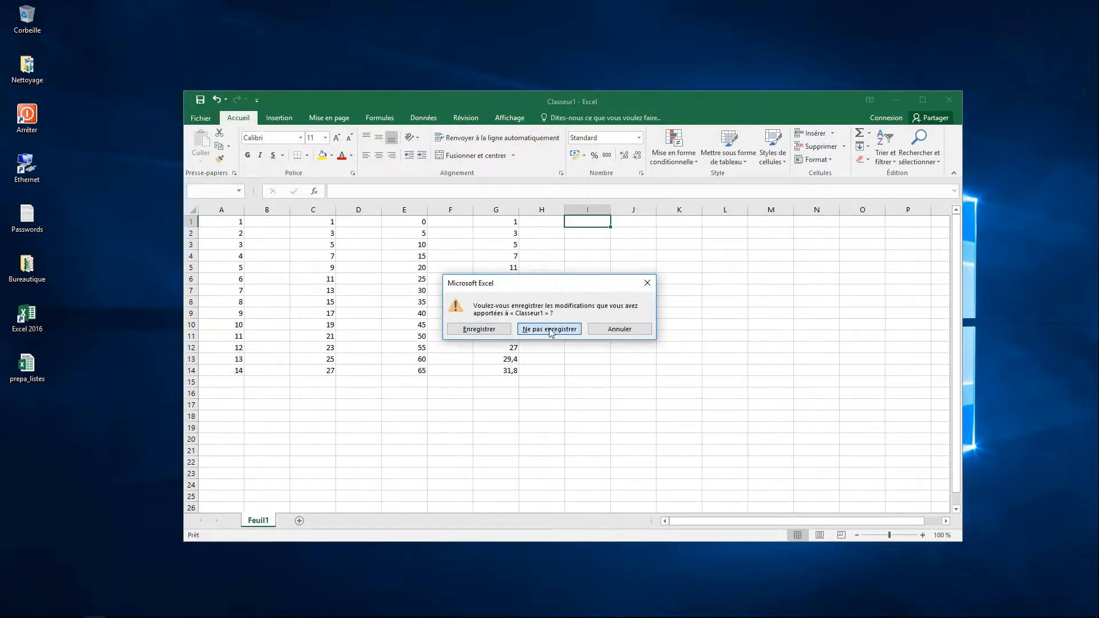
{"action": "double_click", "coordinate": [22, 317]}
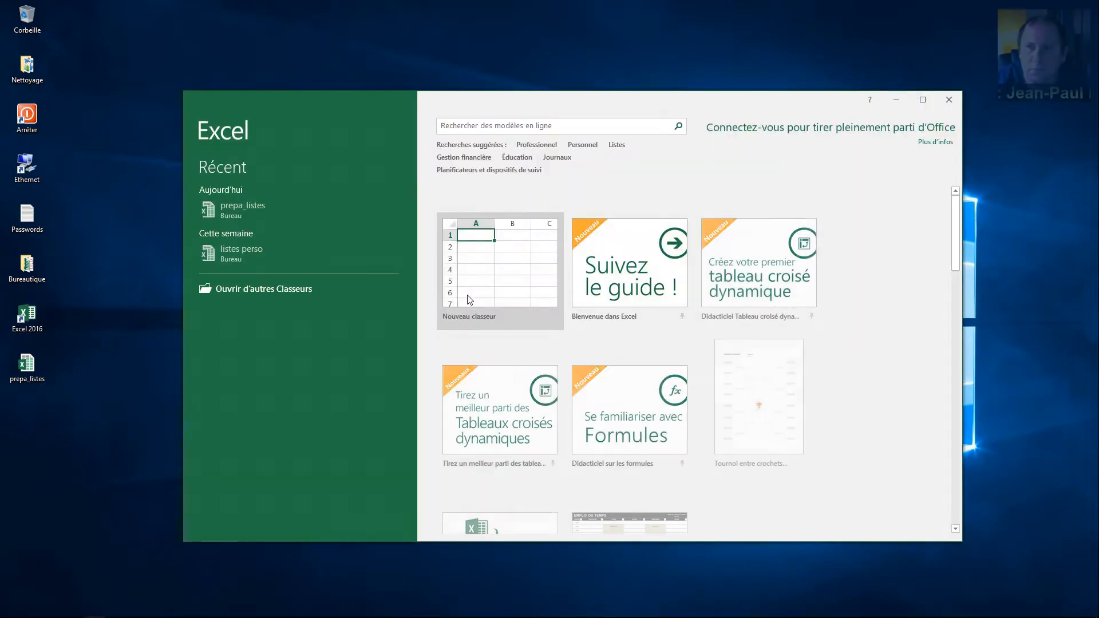
{"action": "left_click", "coordinate": [469, 300]}
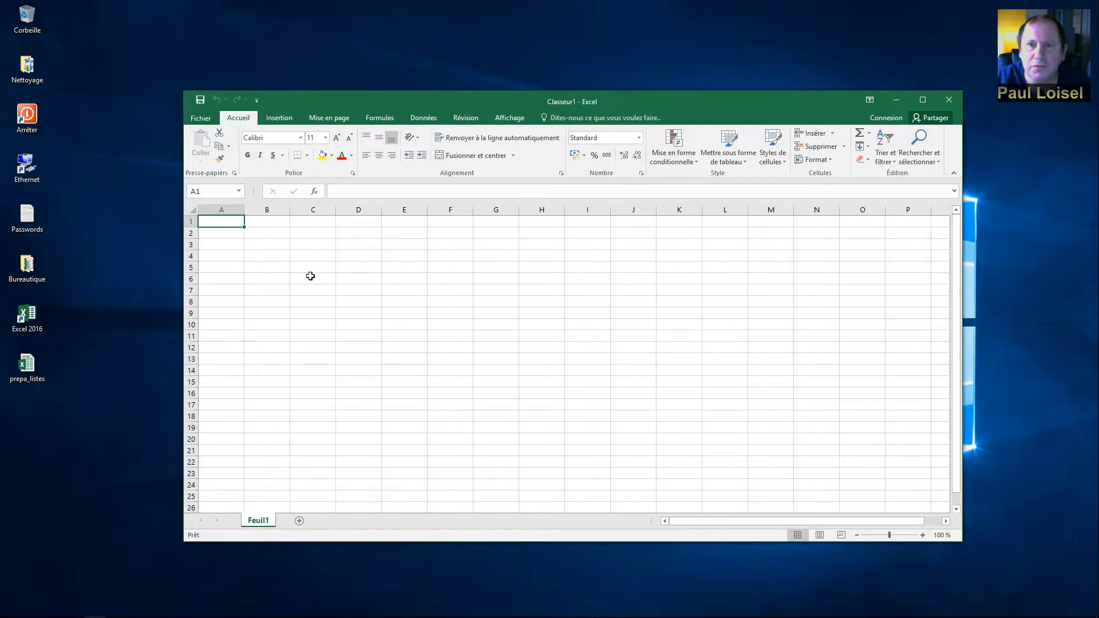
Step: Enter Lundi and mardi in A1:A2 and extend the weekday series down to A10
{"action": "type", "text": "L"}
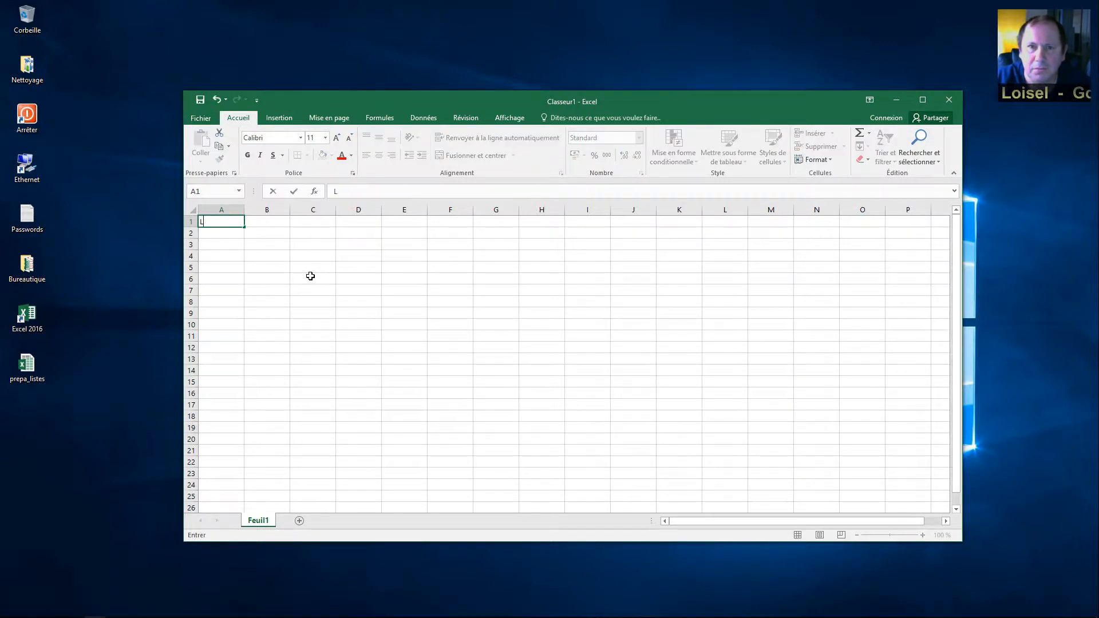
{"action": "type", "text": "undi"}
{"action": "key", "text": "Return"}
{"action": "type", "text": "mardi"}
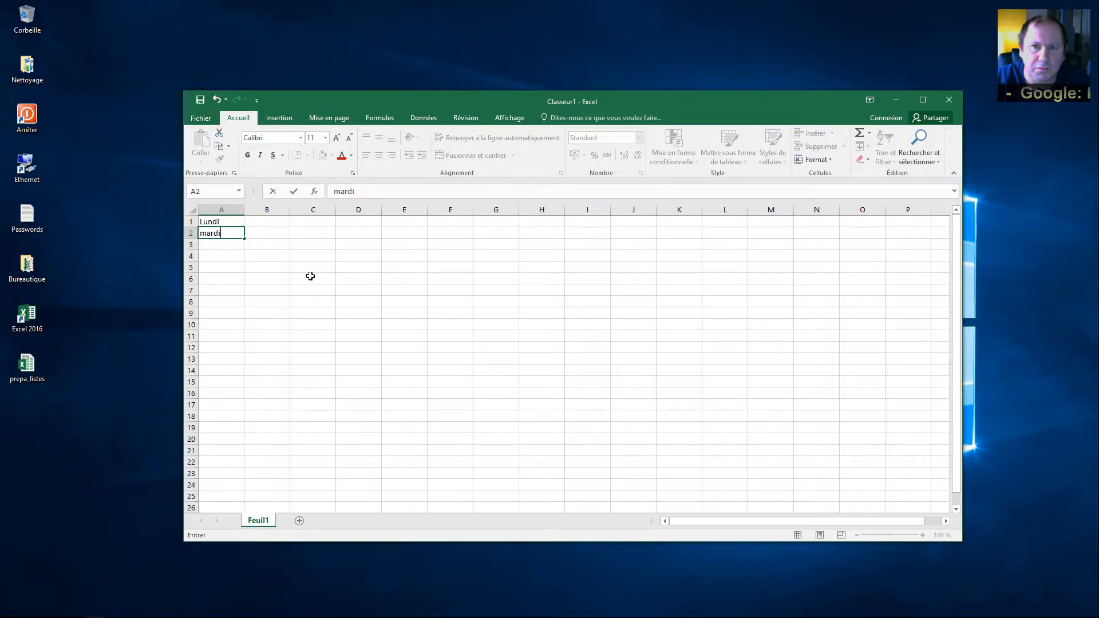
{"action": "key", "text": "Return"}
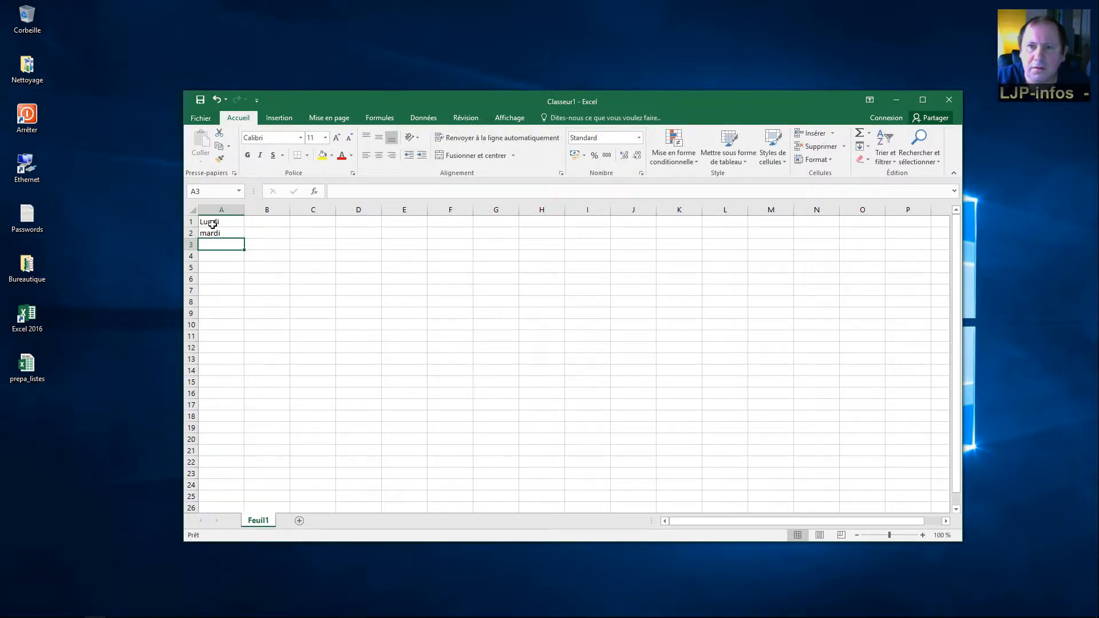
{"action": "left_click_drag", "start_coordinate": [213, 222], "coordinate": [235, 333]}
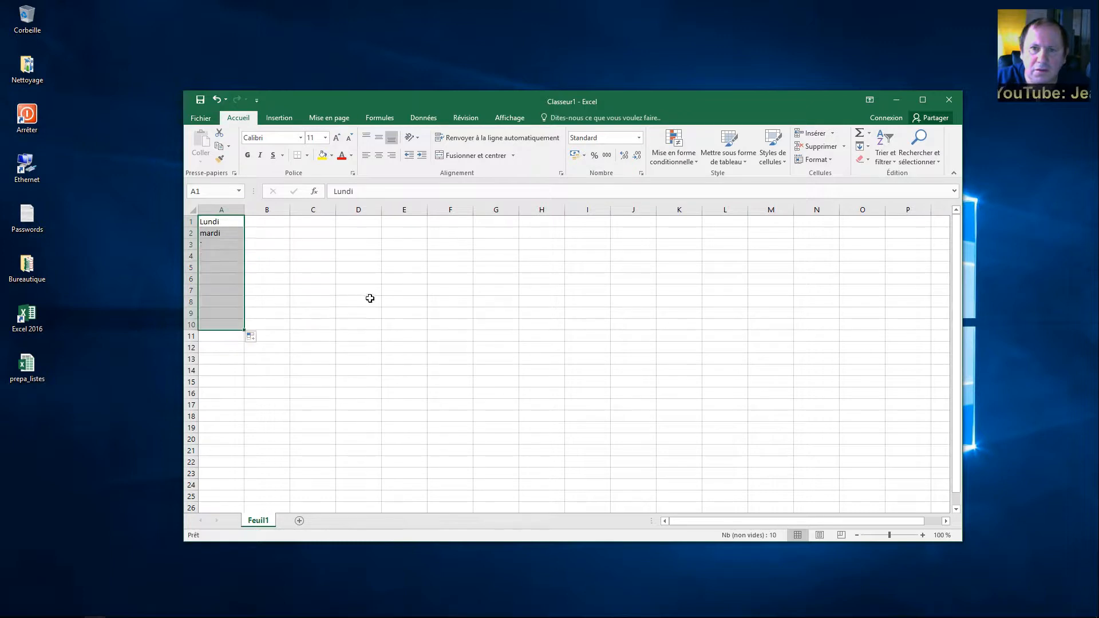
Step: Enter janvier and février in C1:C2 and extend the month series down to C13
{"action": "left_click", "coordinate": [309, 223]}
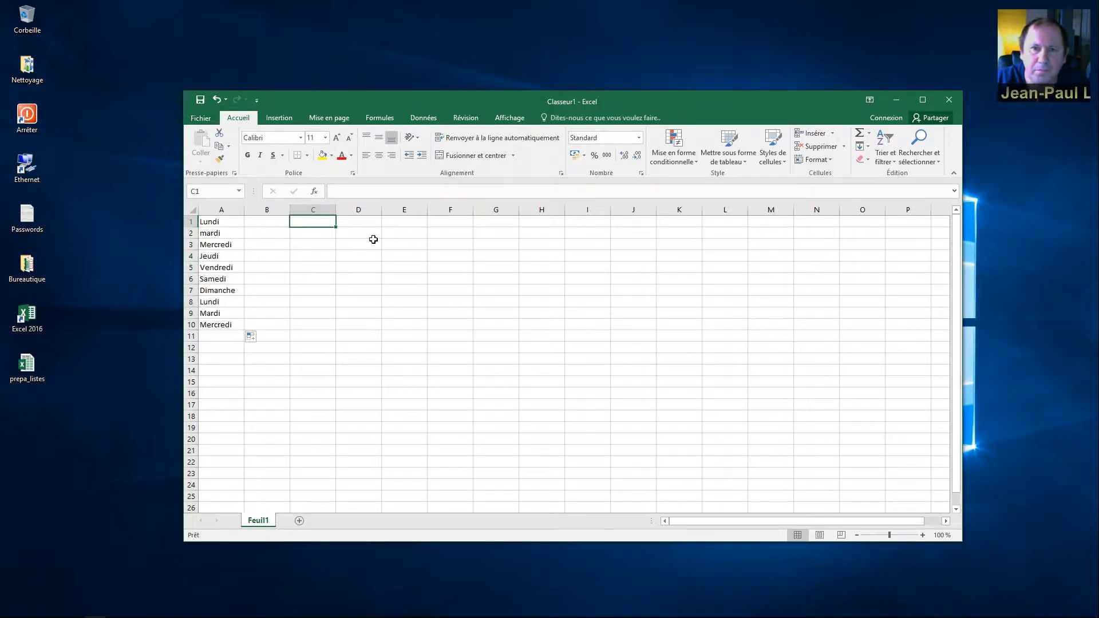
{"action": "type", "text": "janvier"}
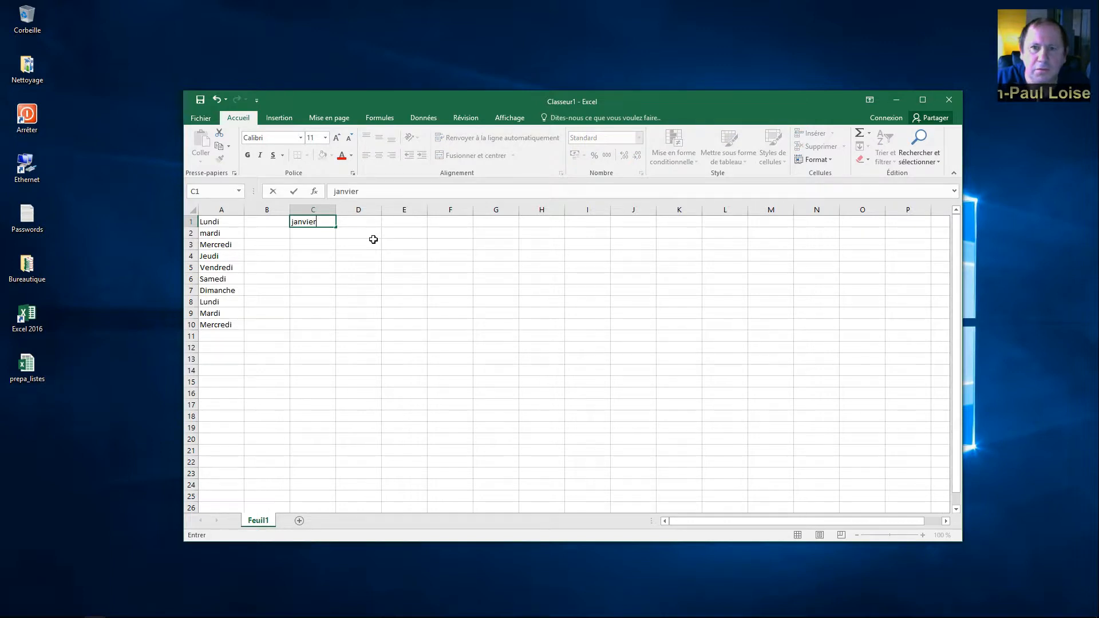
{"action": "key", "text": "Return"}
{"action": "type", "text": "f"}
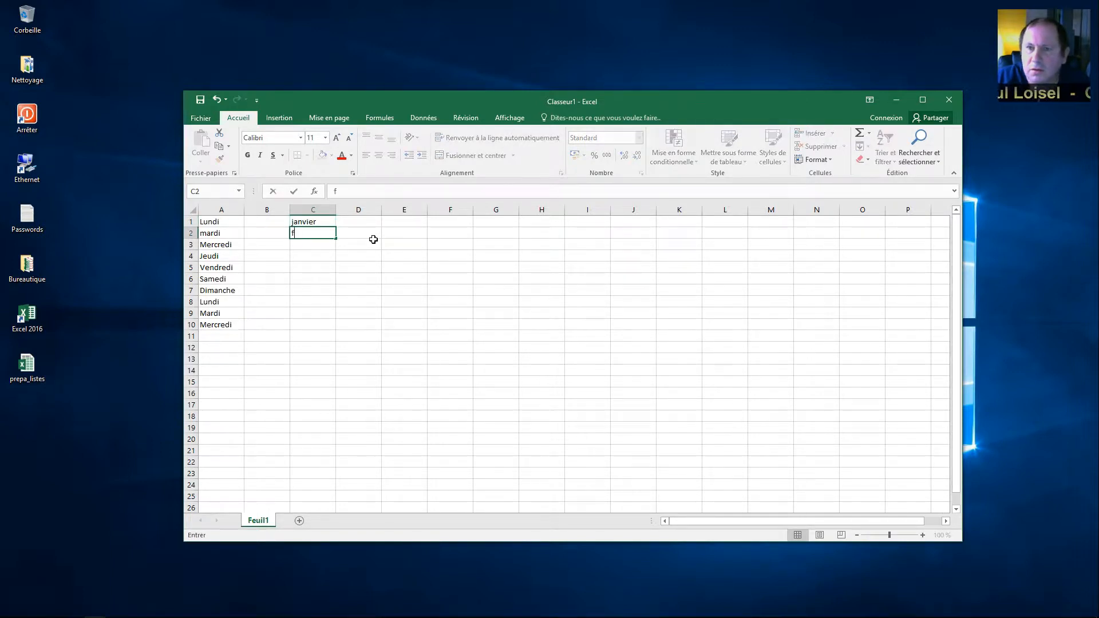
{"action": "type", "text": "évrier"}
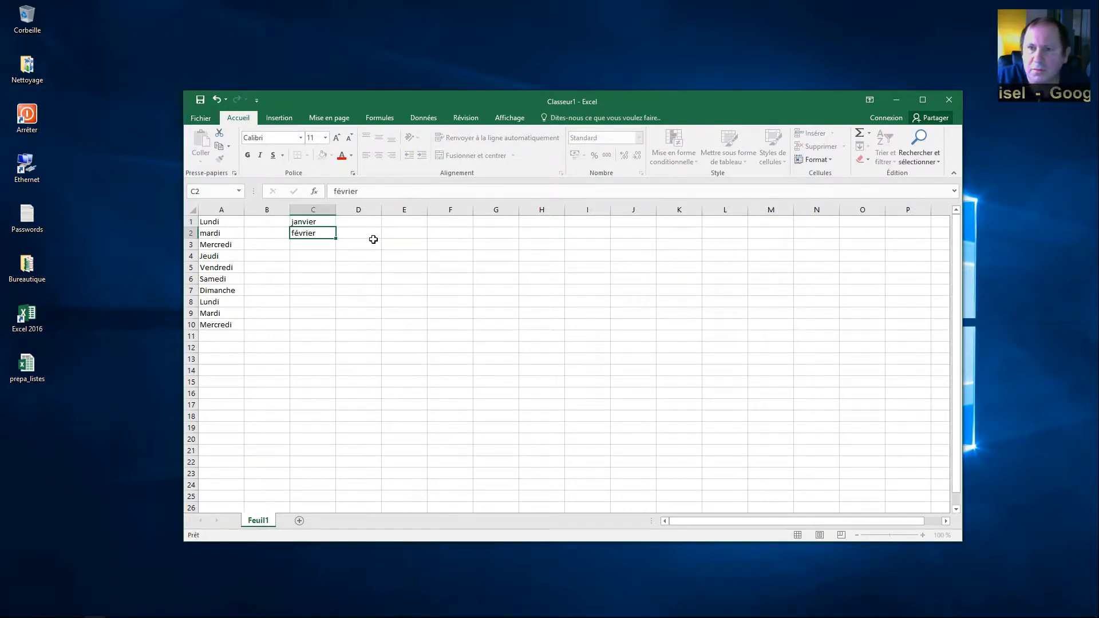
{"action": "key", "text": "Return"}
{"action": "left_click_drag", "start_coordinate": [326, 224], "coordinate": [400, 363]}
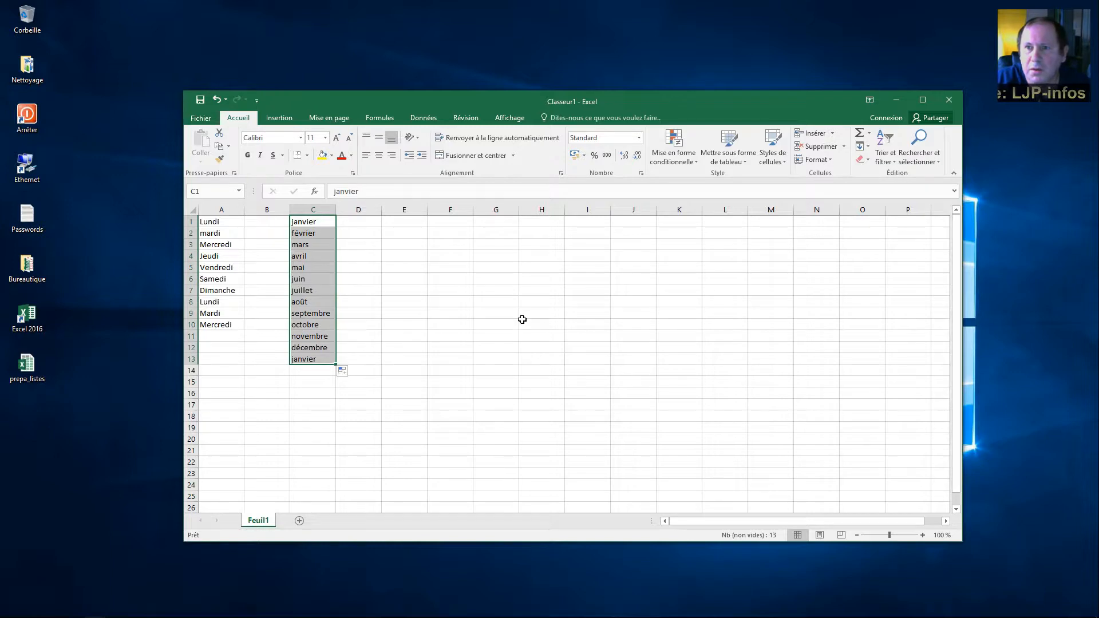
Step: Enter lun. and mar. in E1:E2 and extend the abbreviated weekday series down to E13
{"action": "left_click", "coordinate": [408, 224]}
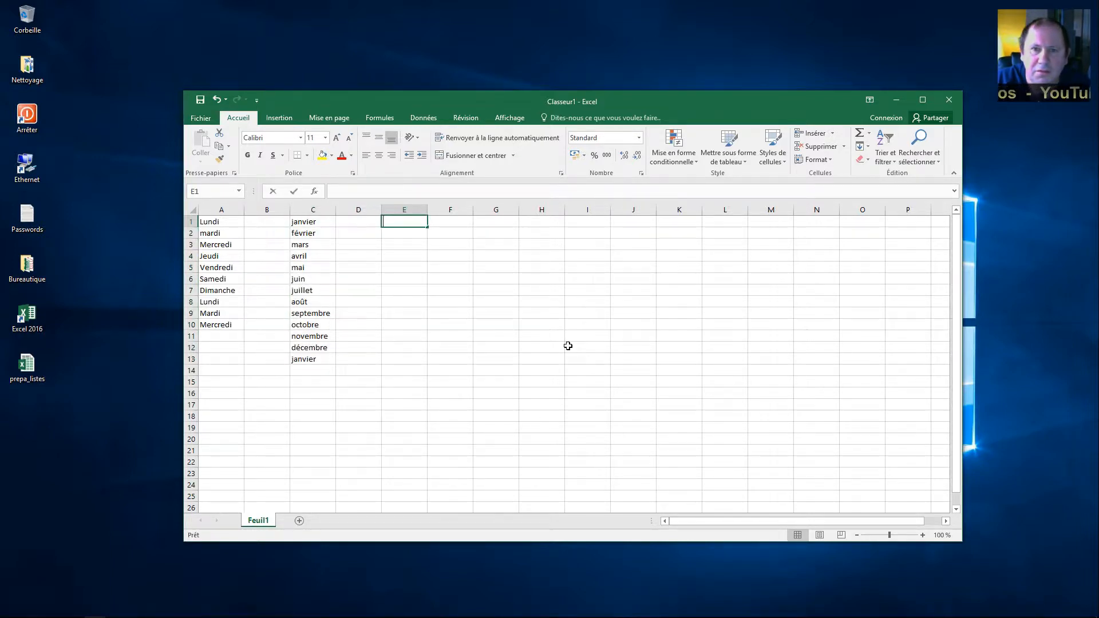
{"action": "type", "text": "lun."}
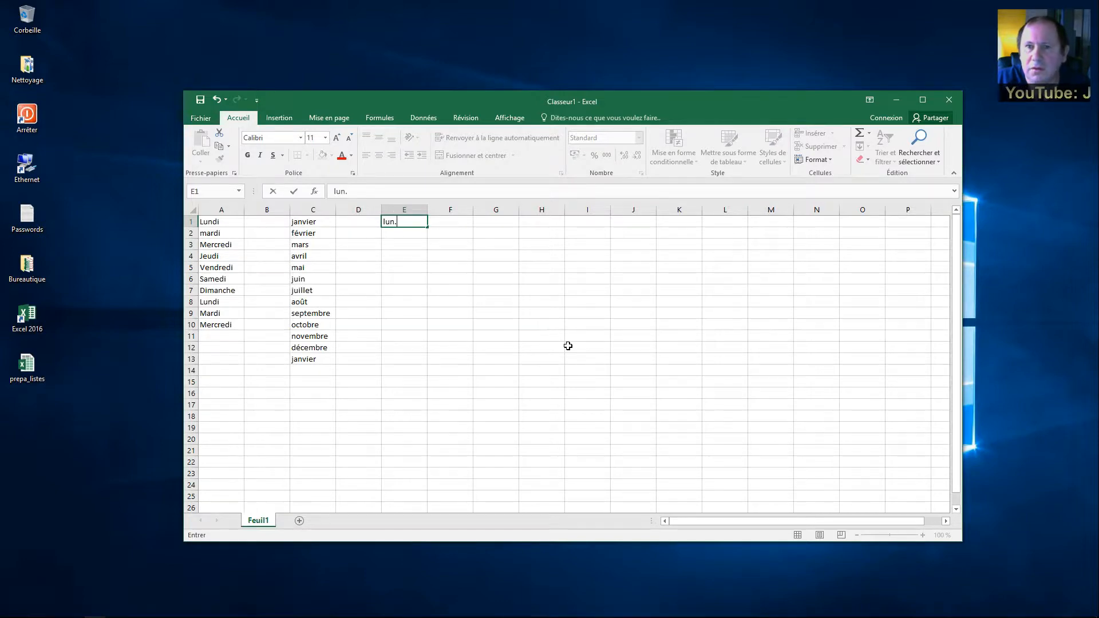
{"action": "key", "text": "Return"}
{"action": "type", "text": "mar."}
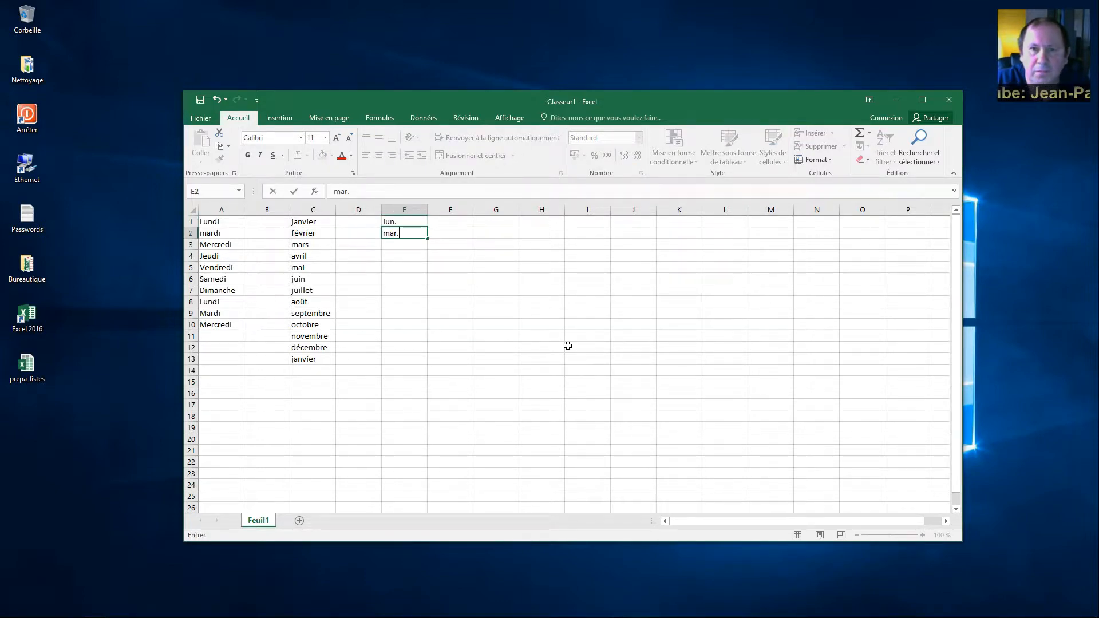
{"action": "key", "text": "Return"}
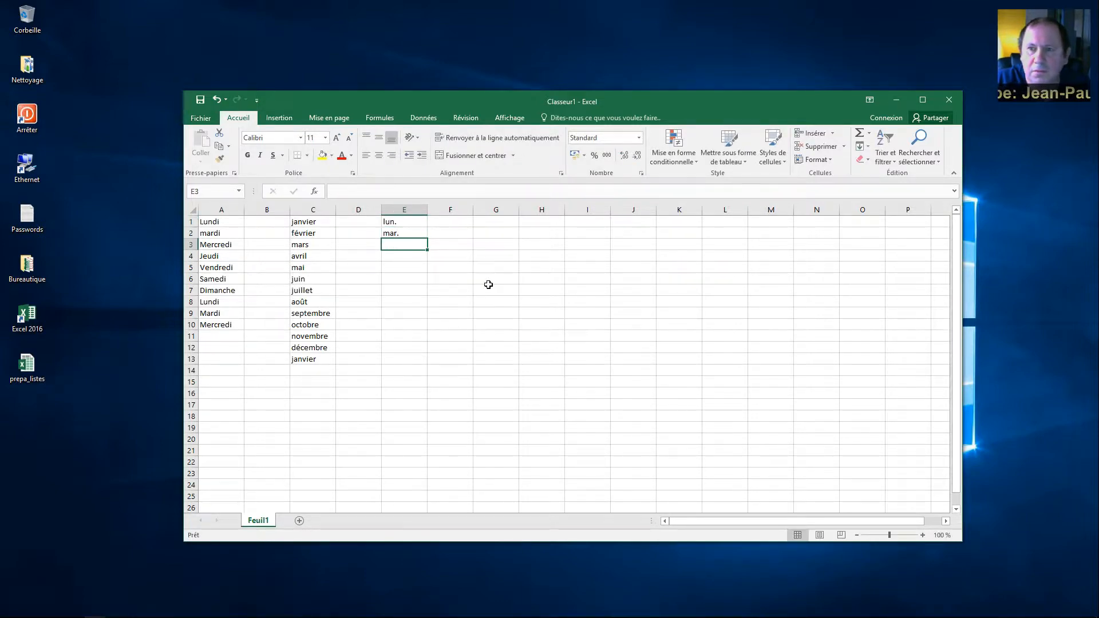
{"action": "left_click", "coordinate": [421, 224]}
{"action": "left_click_drag", "start_coordinate": [420, 233], "coordinate": [514, 337]}
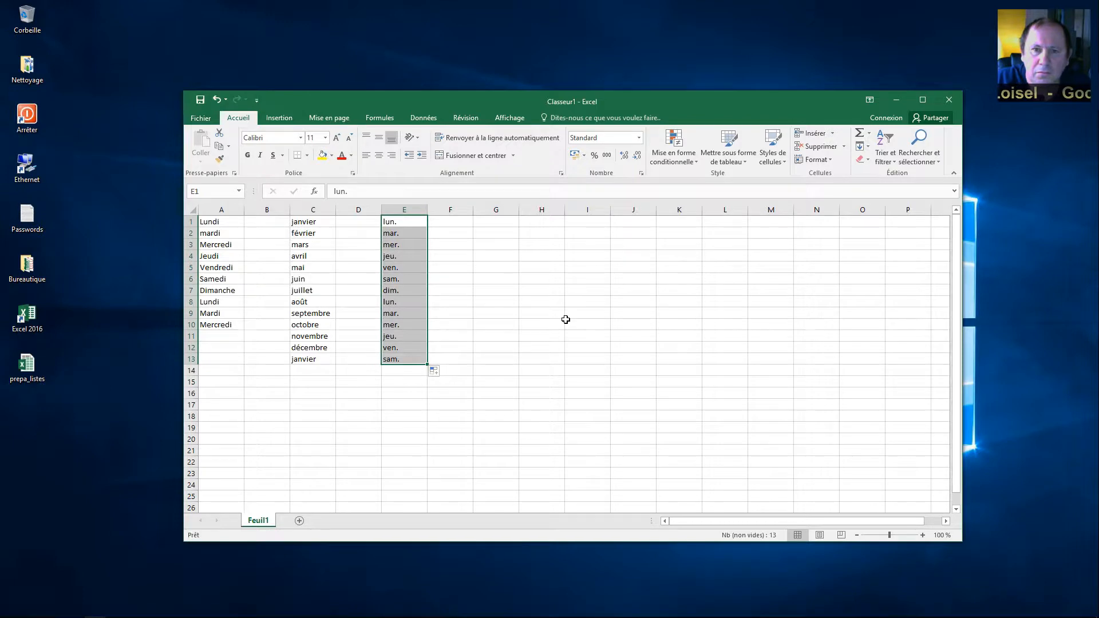
Step: Enter janv and févr in G1:G2 and extend the abbreviated month series down to G13
{"action": "left_click", "coordinate": [488, 222]}
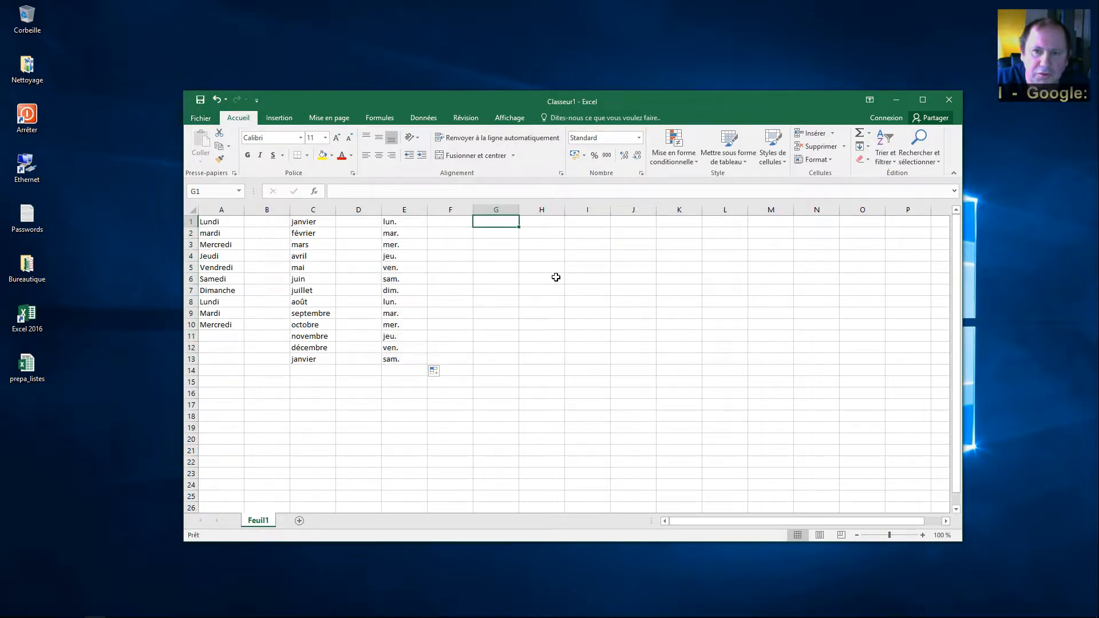
{"action": "type", "text": "janv"}
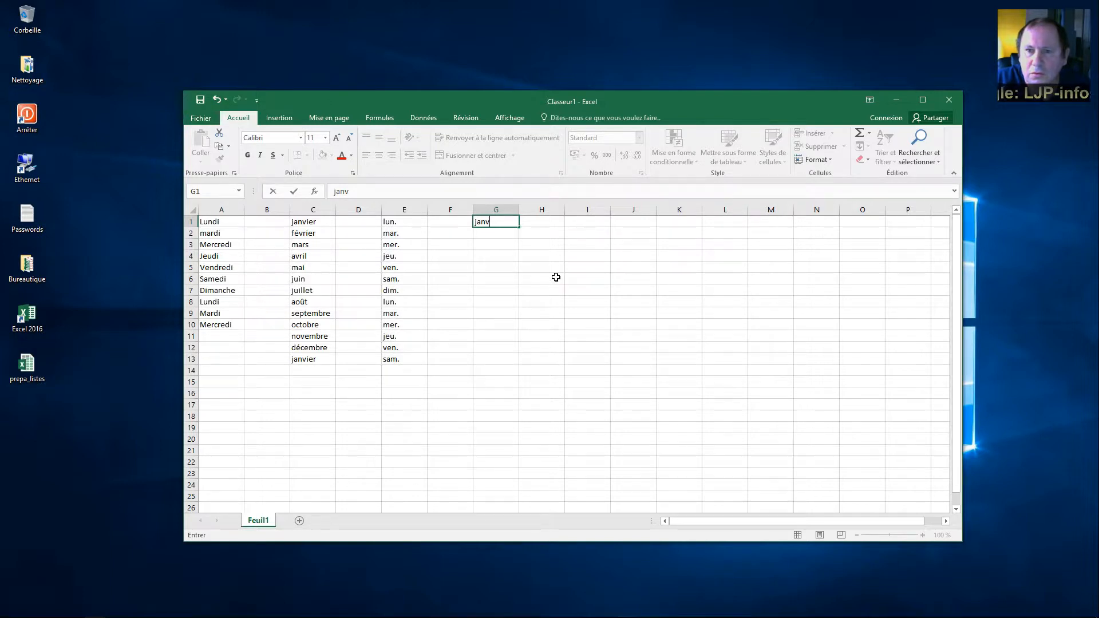
{"action": "key", "text": "Return"}
{"action": "type", "text": "f"}
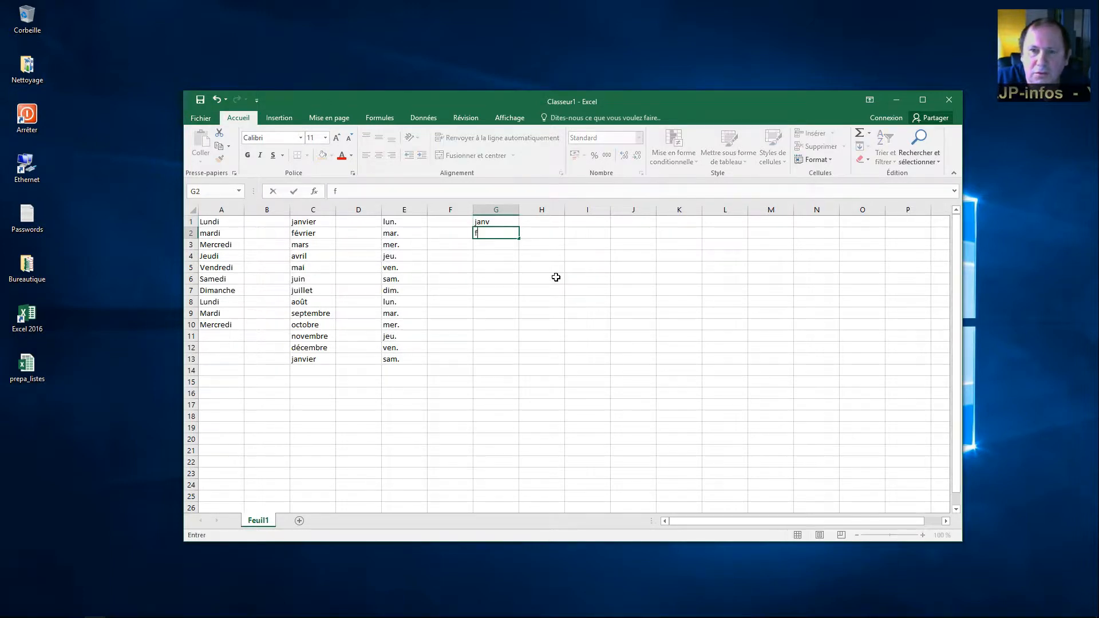
{"action": "type", "text": "évr"}
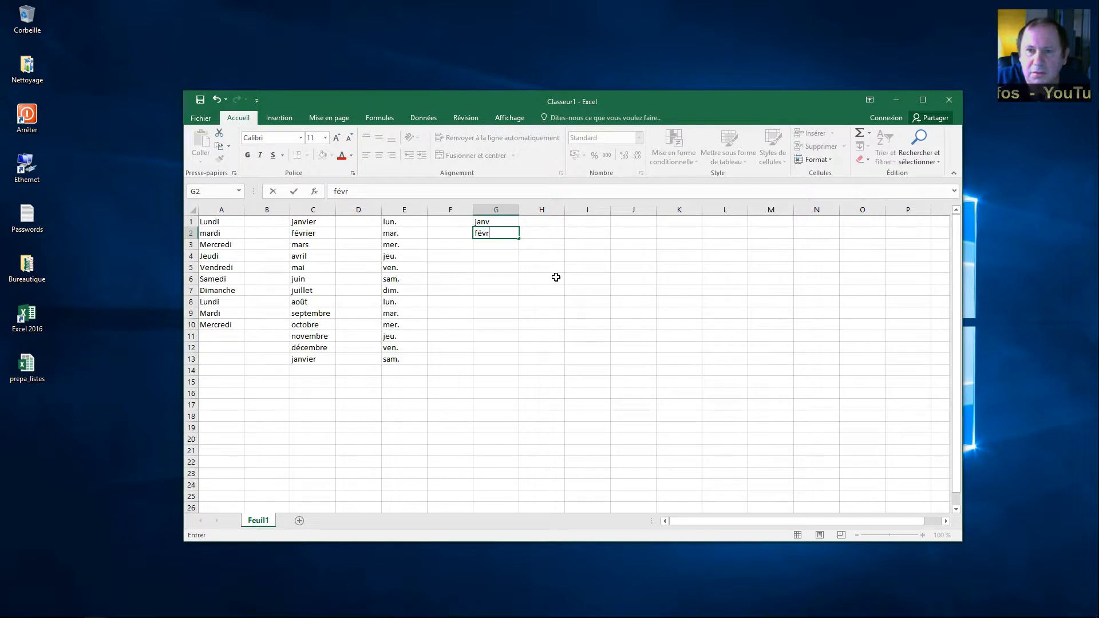
{"action": "key", "text": "ctrl+Return"}
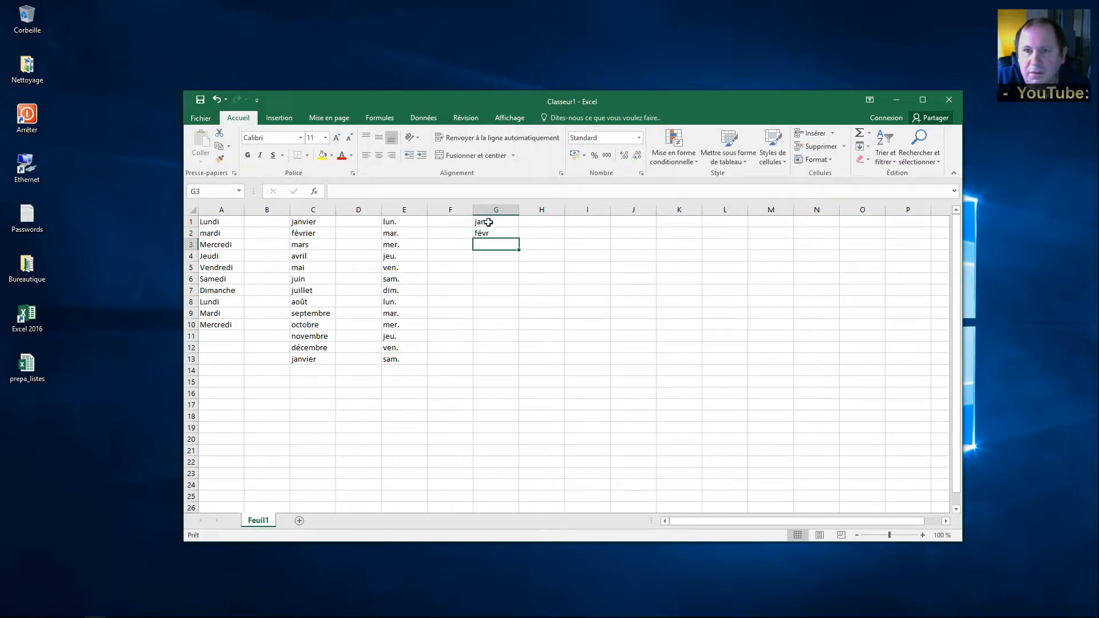
{"action": "left_click_drag", "start_coordinate": [483, 222], "coordinate": [490, 235]}
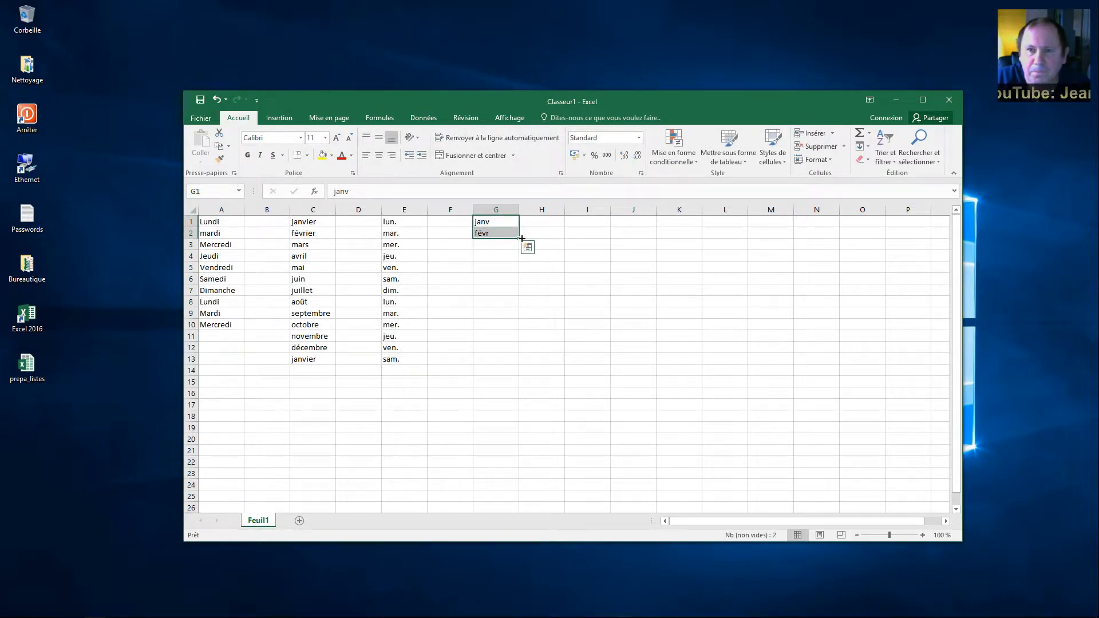
{"action": "left_click_drag", "start_coordinate": [518, 271], "coordinate": [508, 359]}
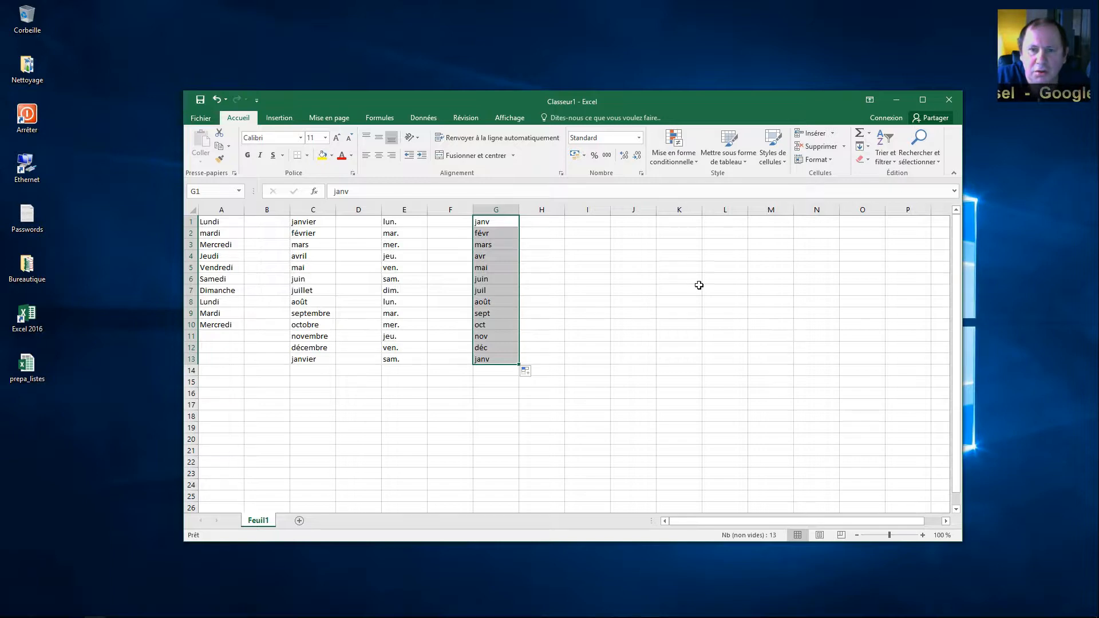
Step: Enter jan. and fev. in I1:I2 and fill the pair down to I7
{"action": "left_click", "coordinate": [596, 225]}
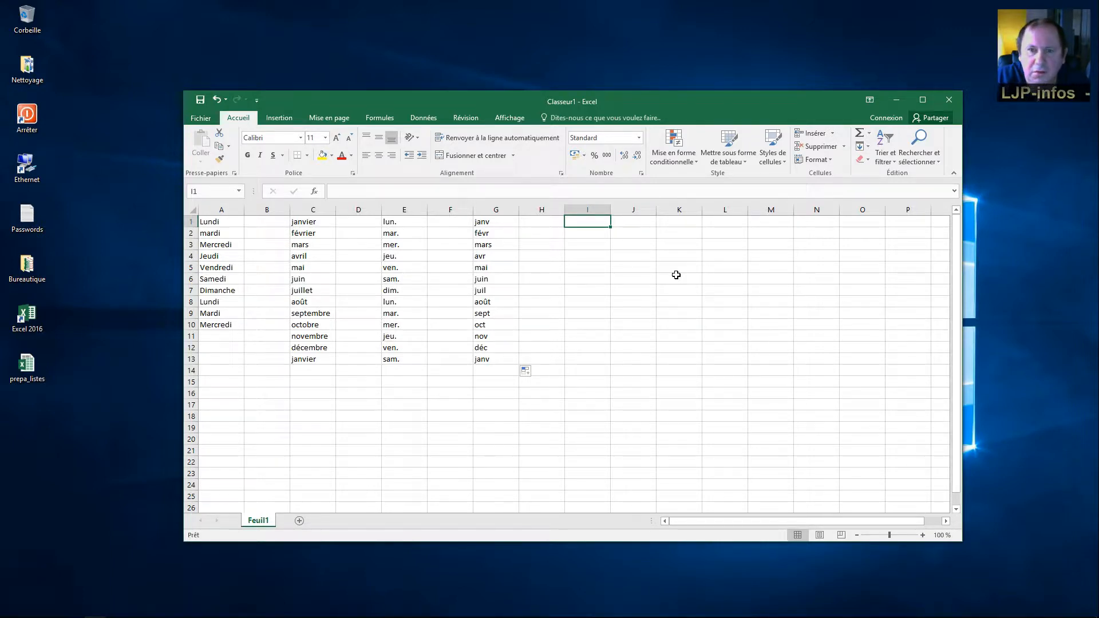
{"action": "type", "text": "jan"}
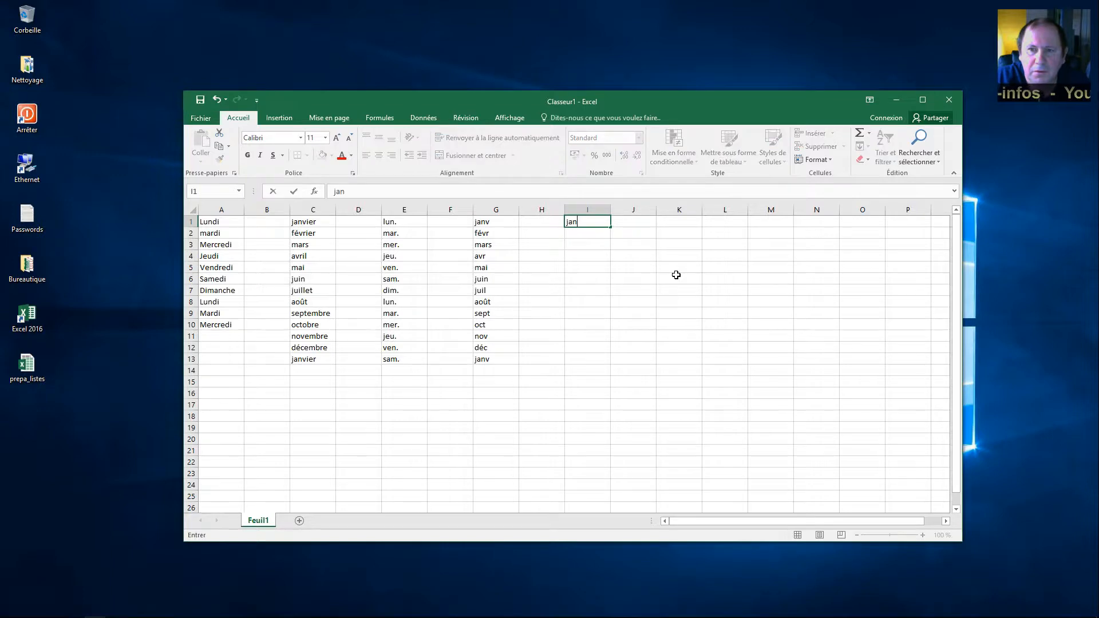
{"action": "type", "text": "."}
{"action": "key", "text": "Return"}
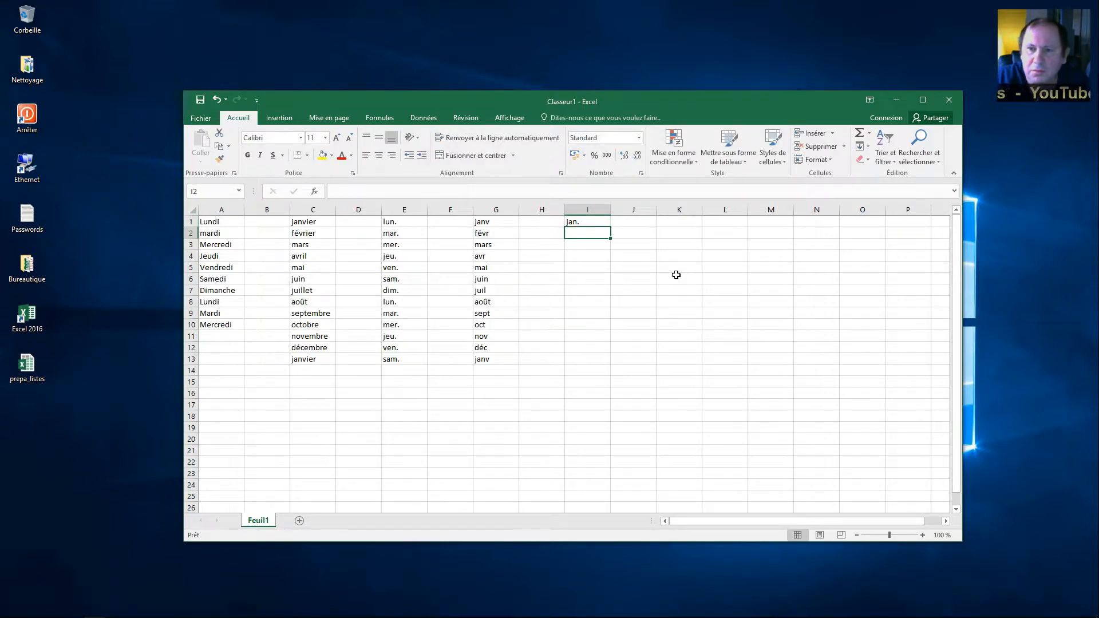
{"action": "type", "text": "fev."}
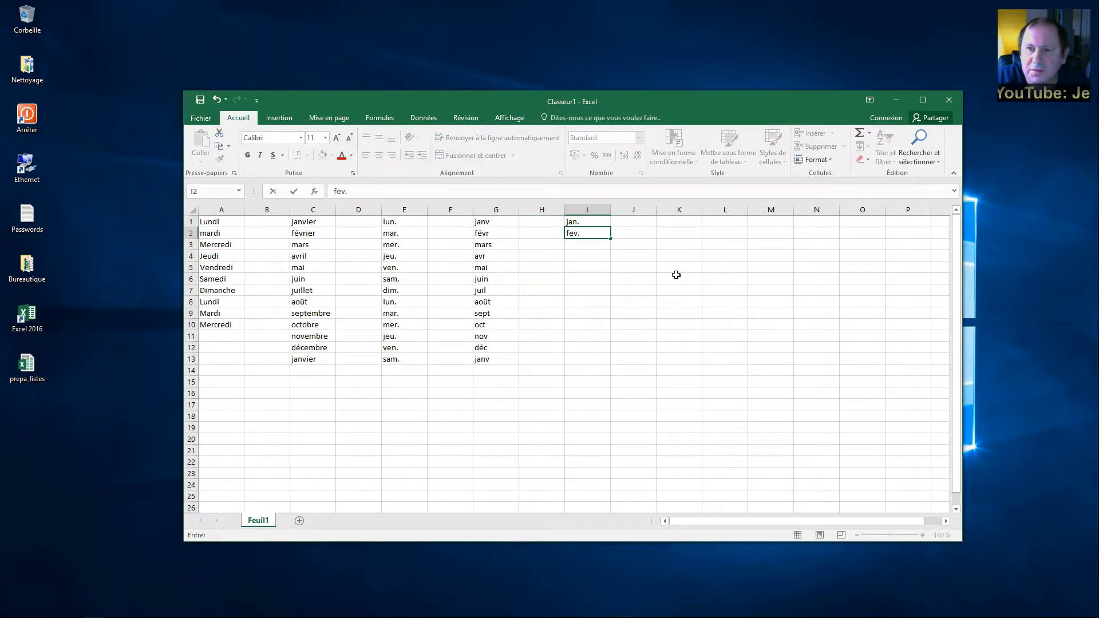
{"action": "key", "text": "Return"}
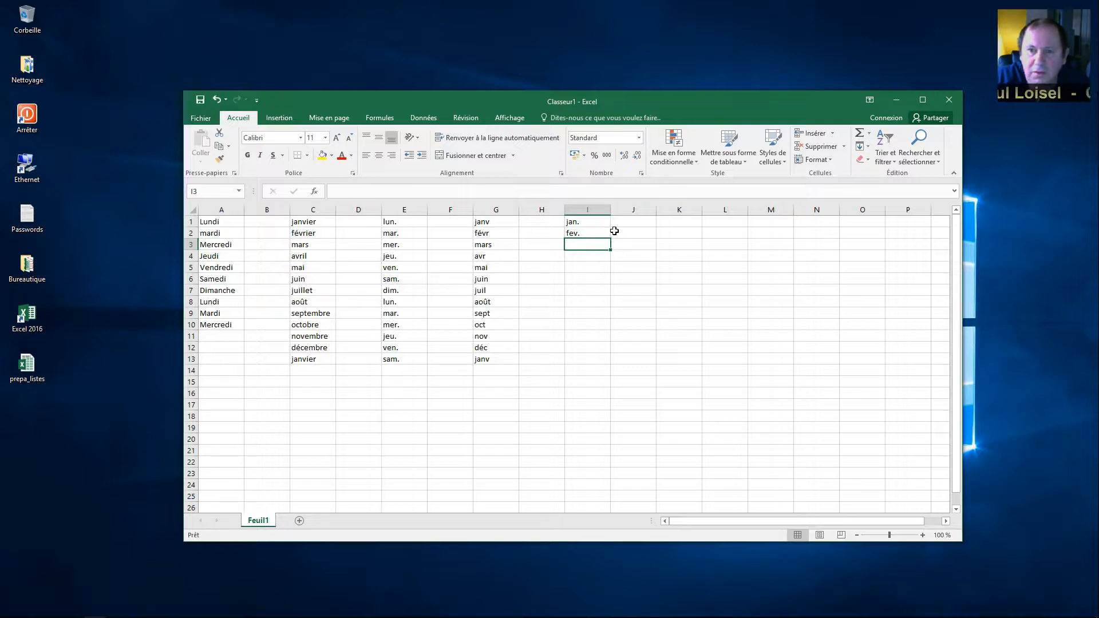
{"action": "left_click_drag", "start_coordinate": [595, 222], "coordinate": [610, 293]}
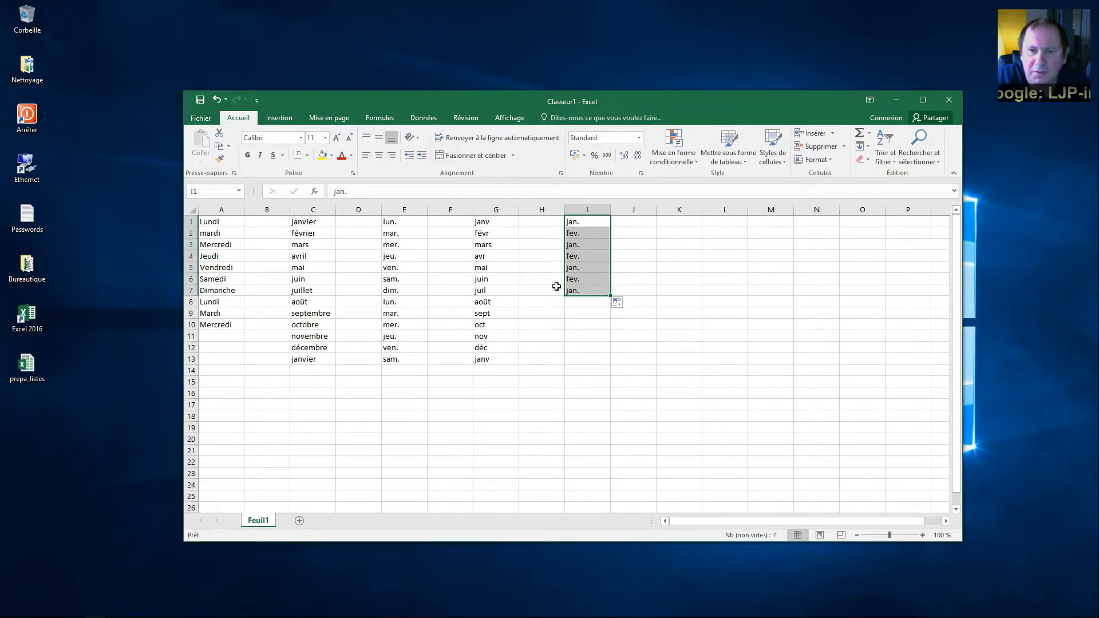
{"action": "left_click", "coordinate": [647, 283]}
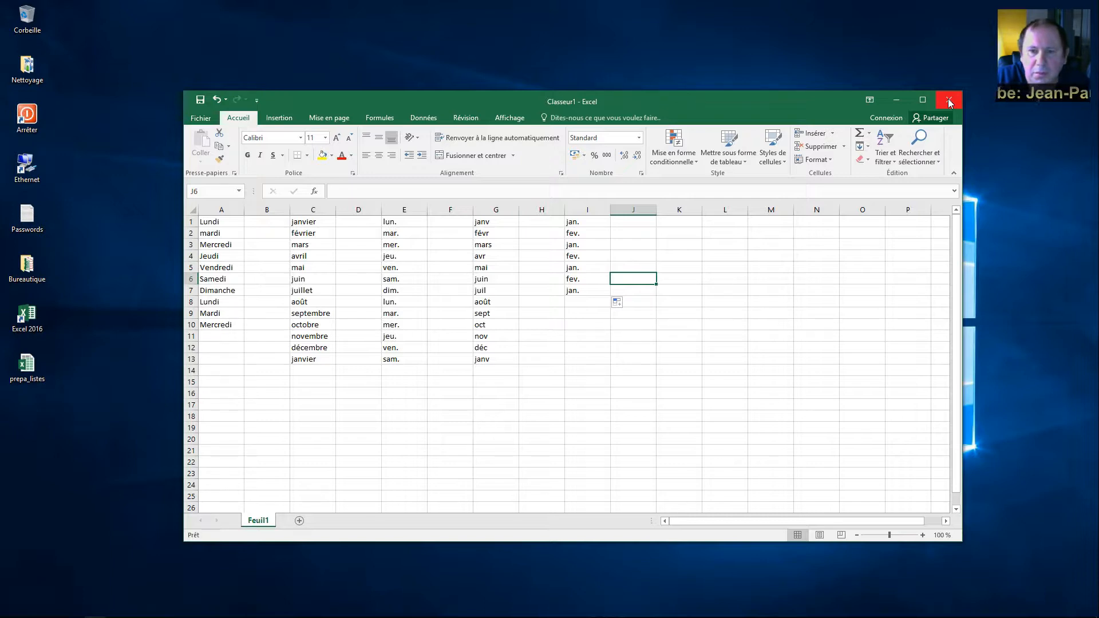
Step: Close the day and month workbook without saving it and open the prepa_listes workbook from the desktop
{"action": "left_click", "coordinate": [948, 102]}
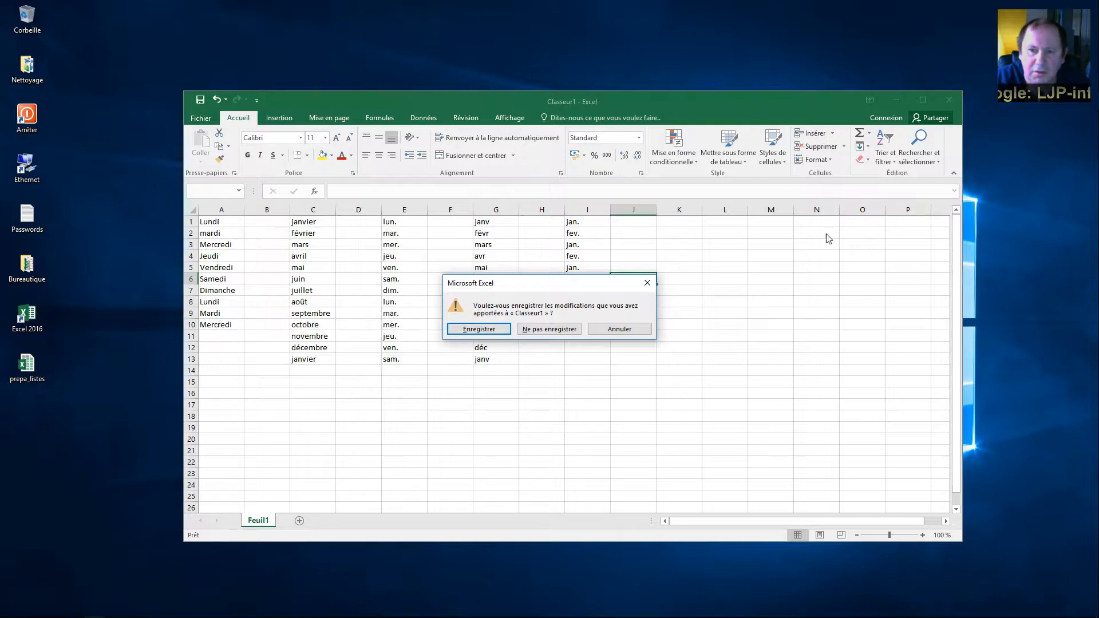
{"action": "left_click", "coordinate": [552, 330]}
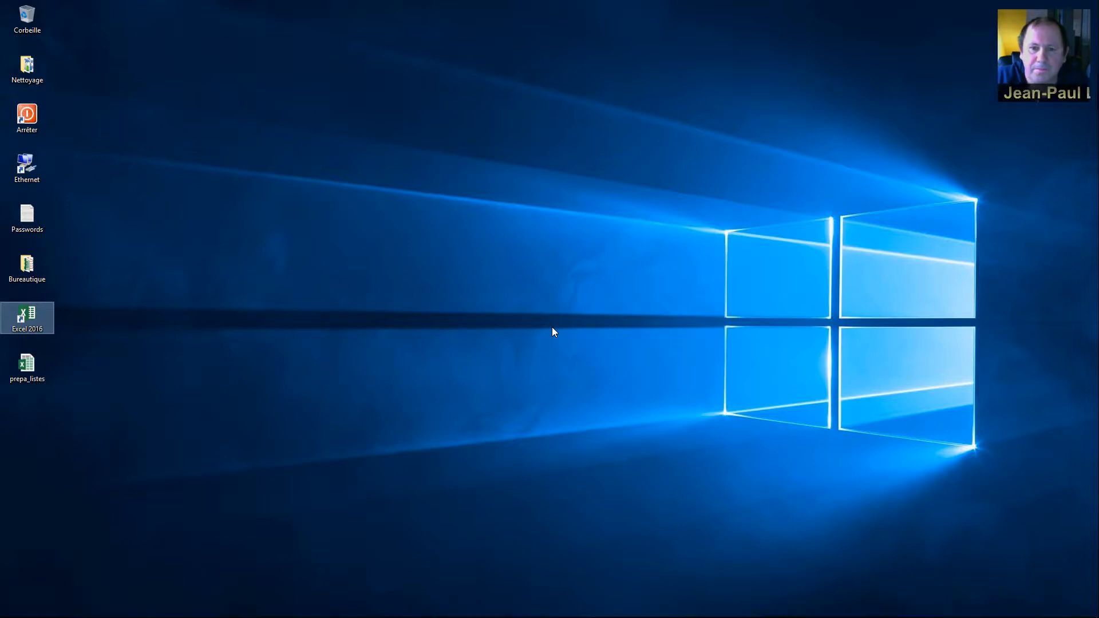
{"action": "left_click", "coordinate": [27, 369]}
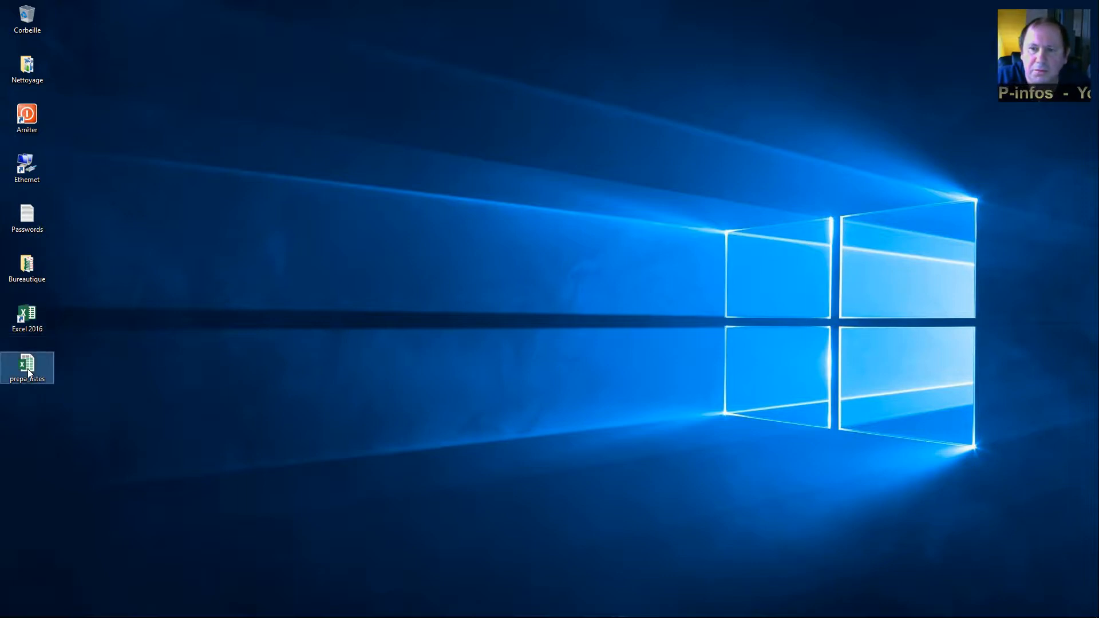
{"action": "double_click", "coordinate": [27, 370]}
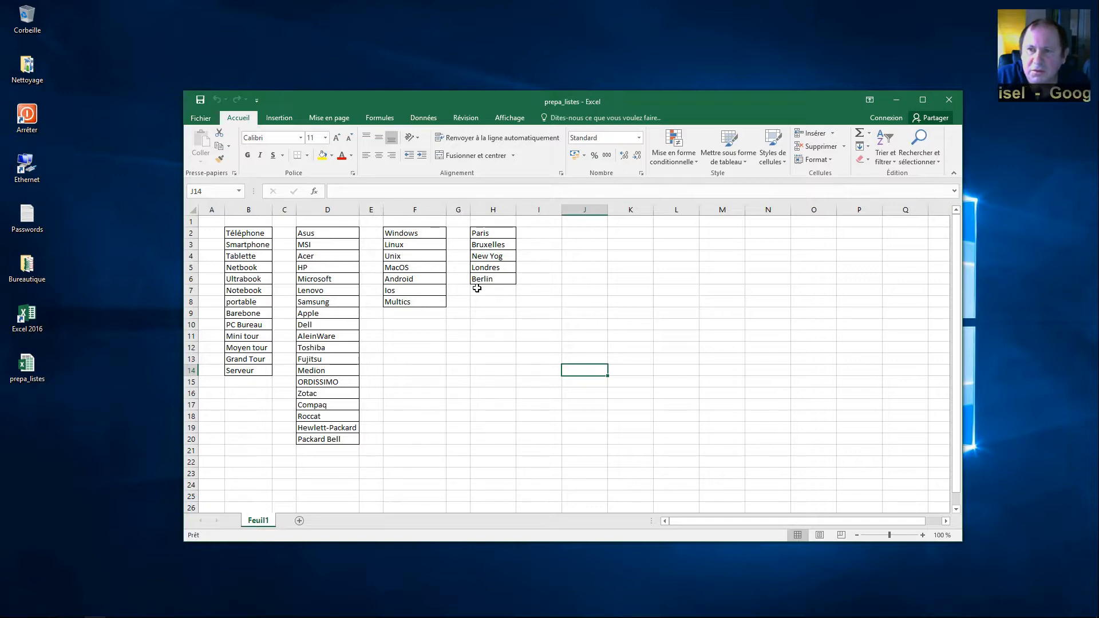
Step: Open the custom lists editor from Excel's advanced options and move its dialog clear of the worksheet lists
{"action": "left_click", "coordinate": [200, 118]}
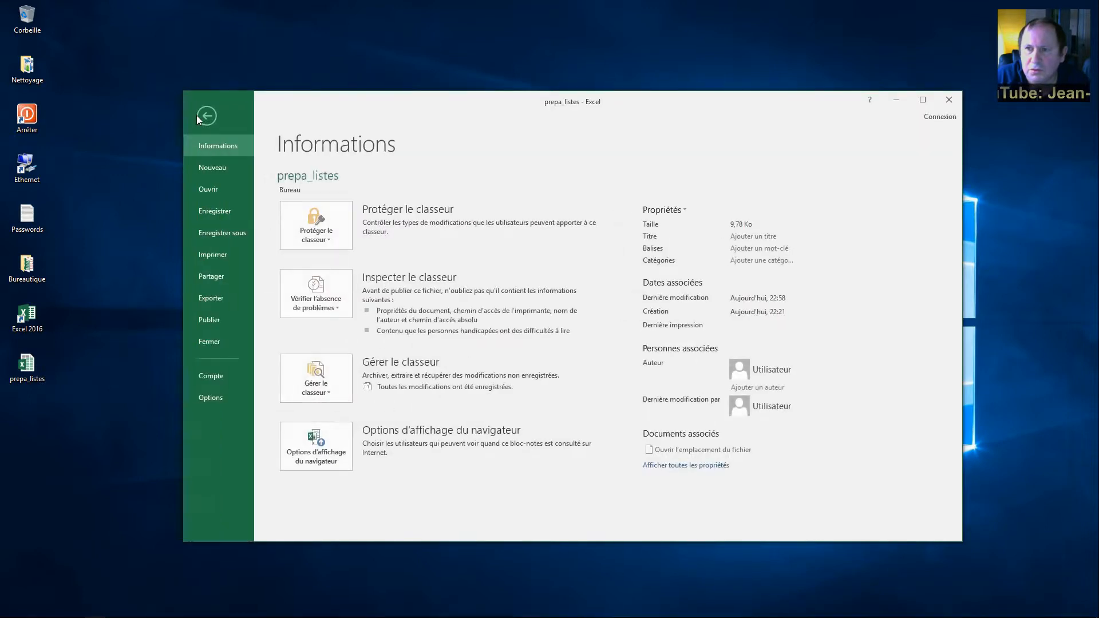
{"action": "left_click", "coordinate": [208, 397]}
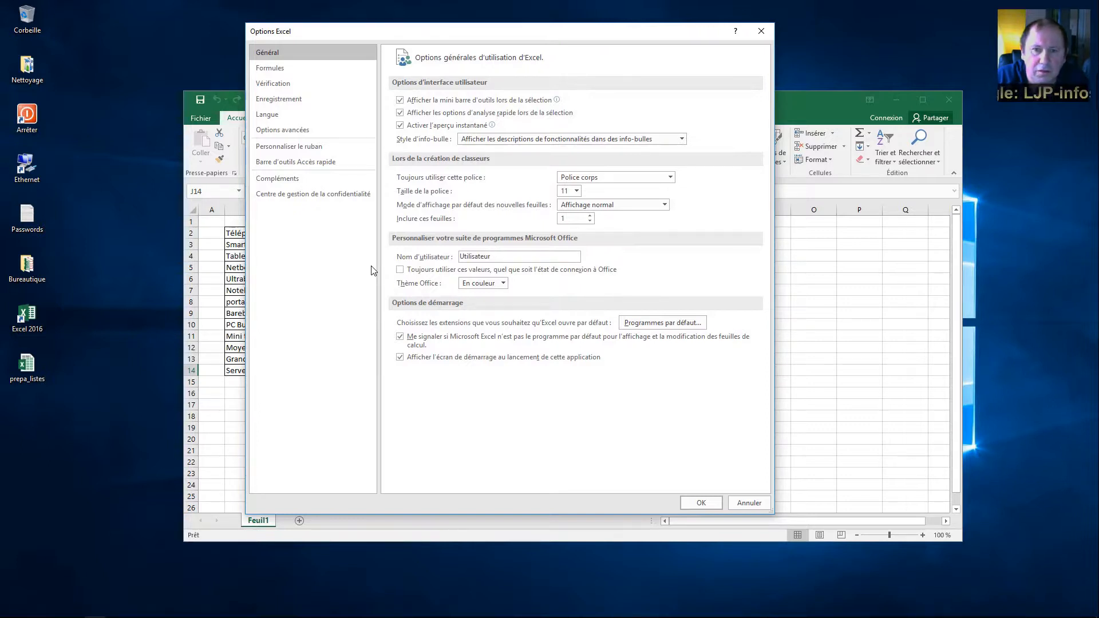
{"action": "left_click", "coordinate": [305, 130]}
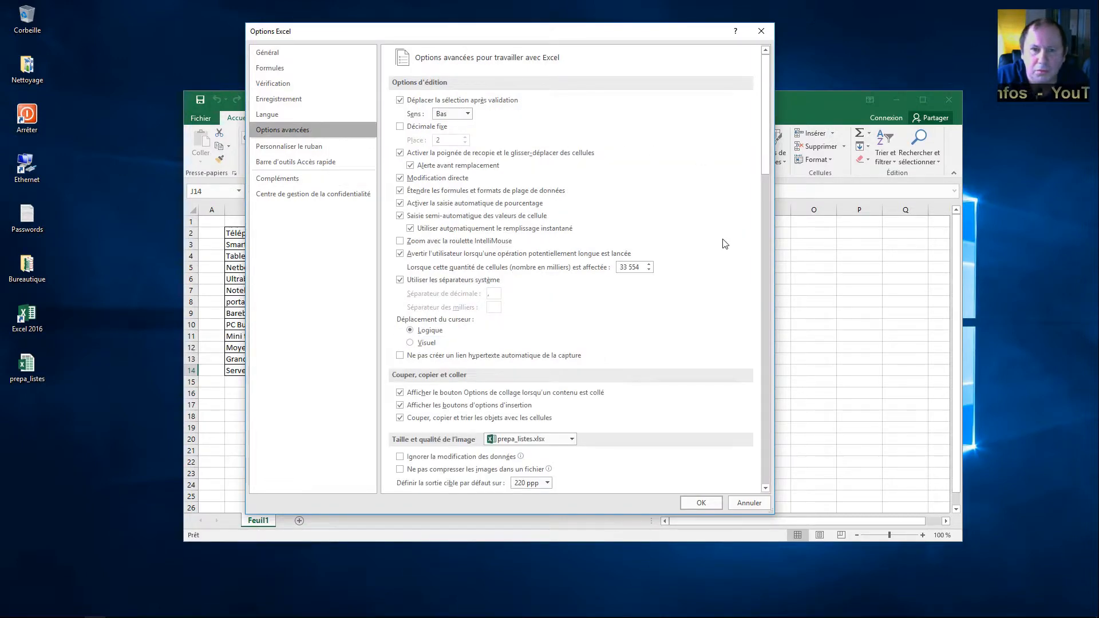
{"action": "scroll", "coordinate": [724, 243], "scroll_direction": "down", "scroll_amount": 10}
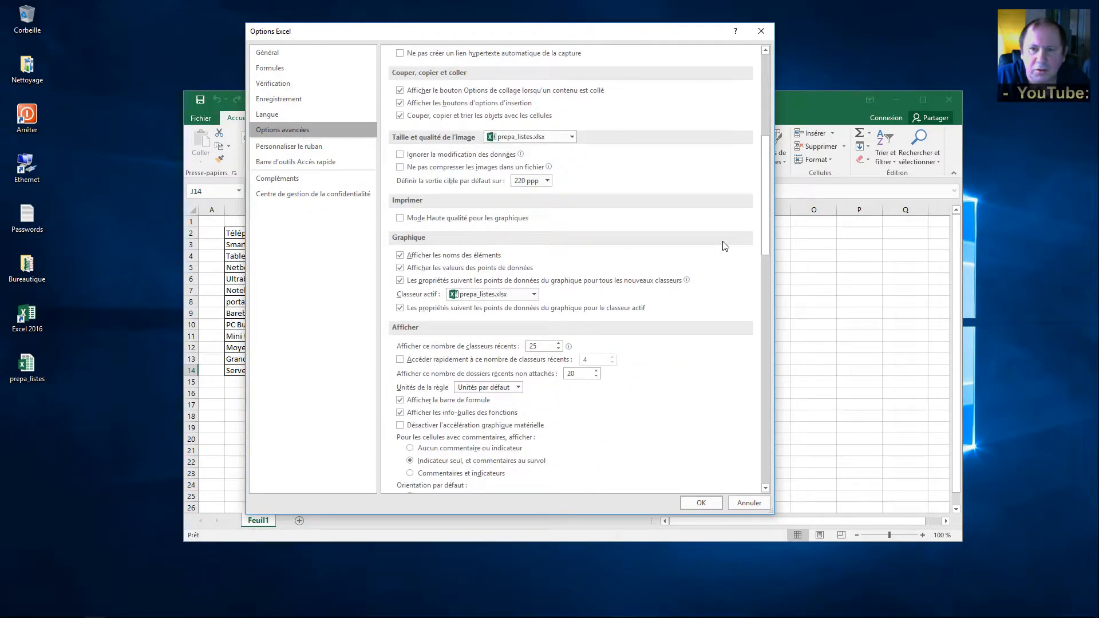
{"action": "scroll", "coordinate": [715, 264], "scroll_direction": "down", "scroll_amount": 9}
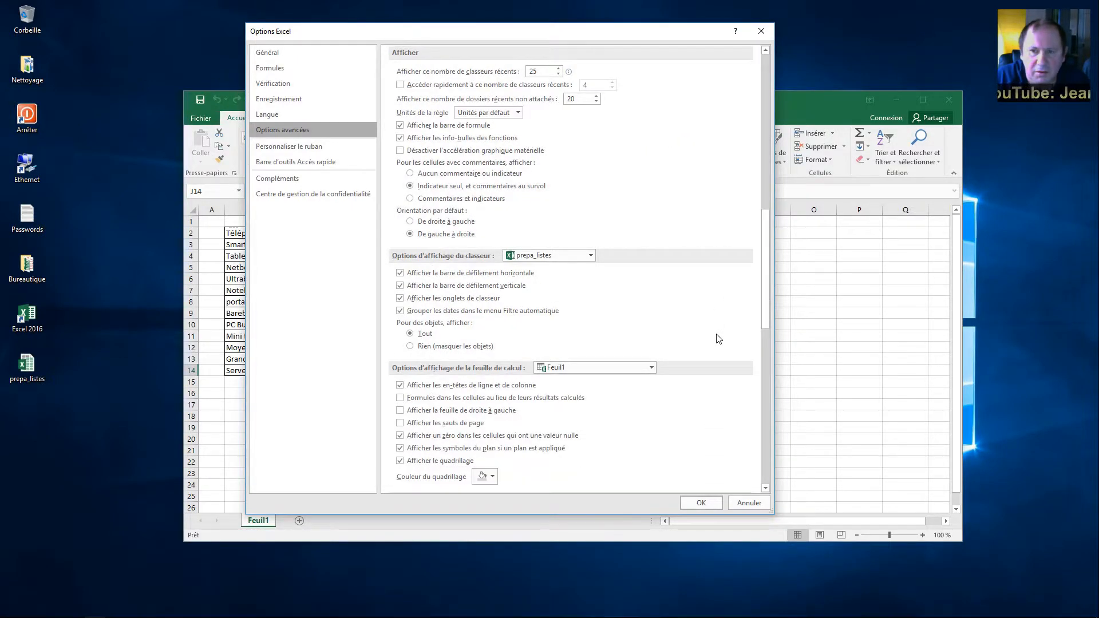
{"action": "scroll", "coordinate": [719, 339], "scroll_direction": "down", "scroll_amount": 20}
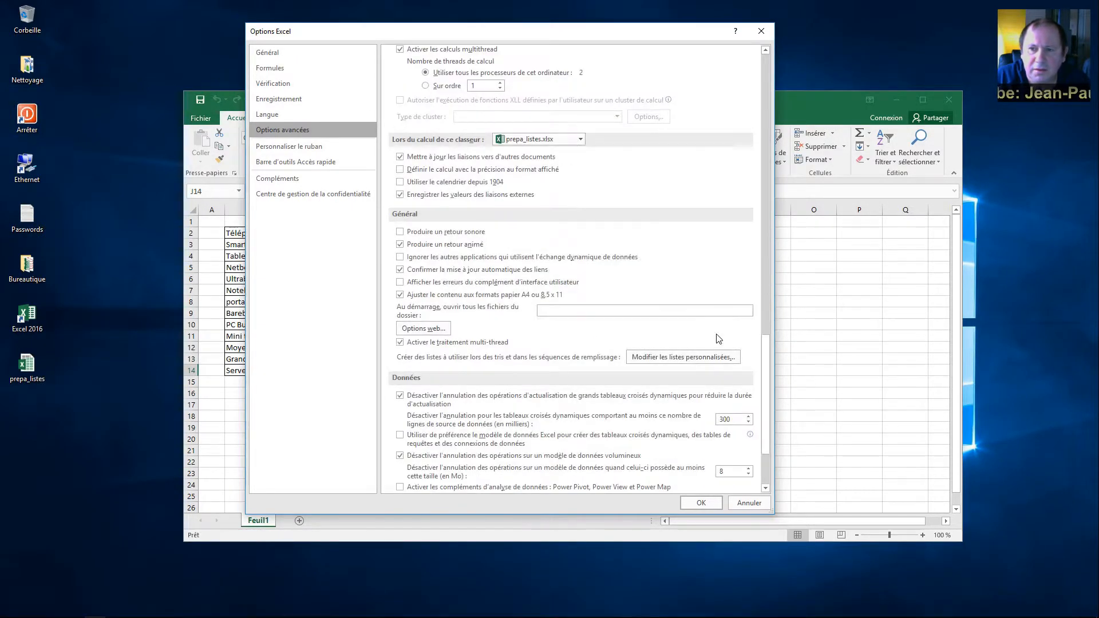
{"action": "left_click", "coordinate": [677, 357]}
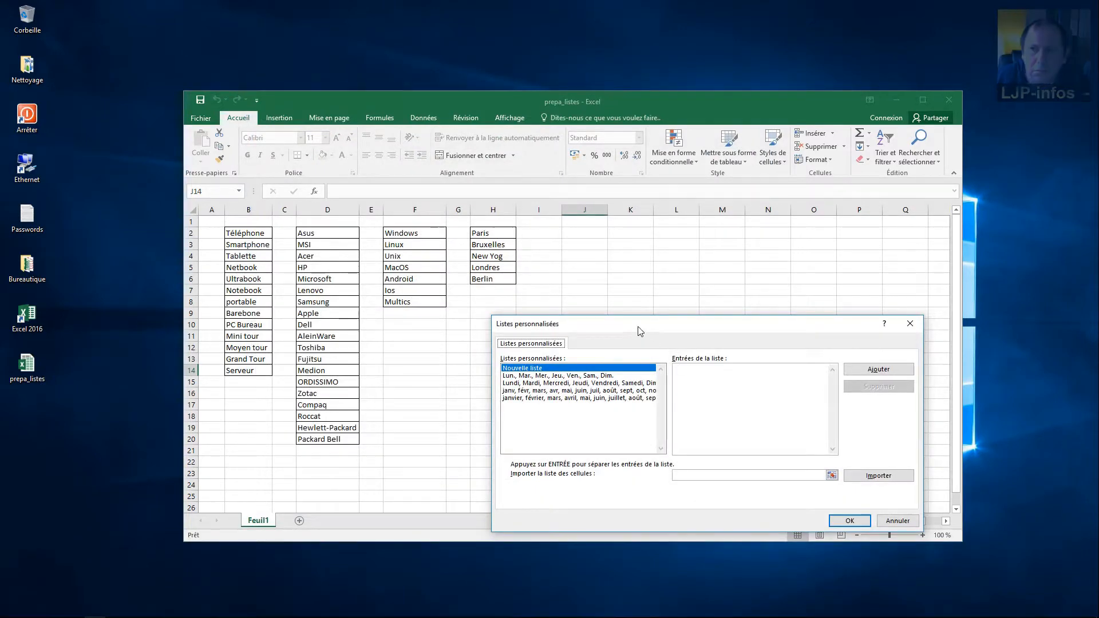
{"action": "left_click_drag", "start_coordinate": [640, 334], "coordinate": [687, 188]}
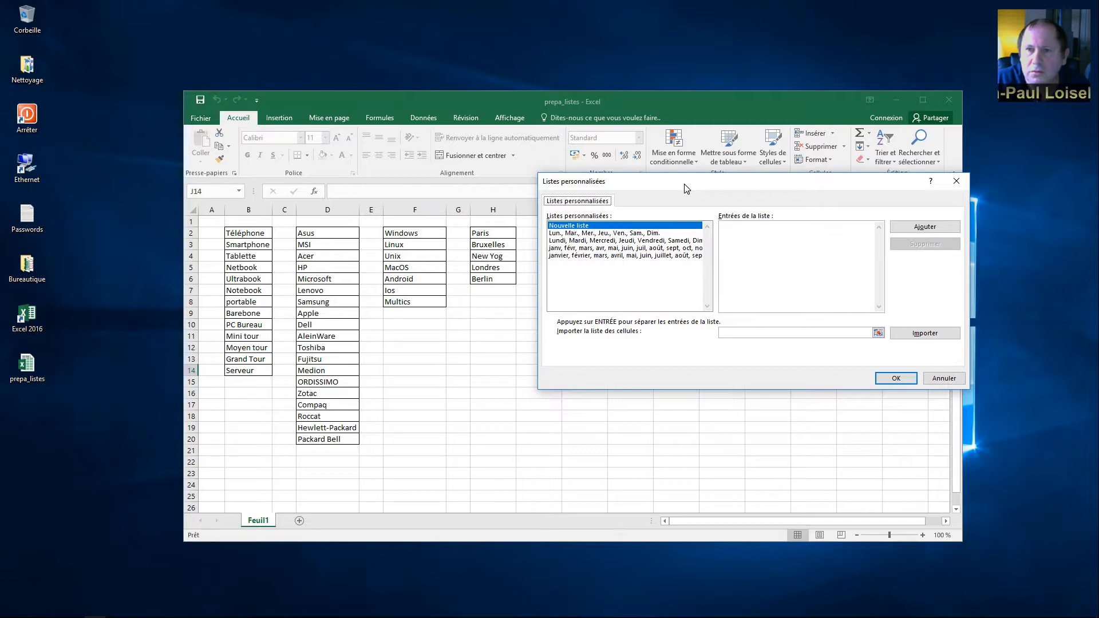
Step: Examine the entries of the four built-in lists: abbreviated weekdays, full weekdays, abbreviated months and full months
{"action": "left_click", "coordinate": [573, 233]}
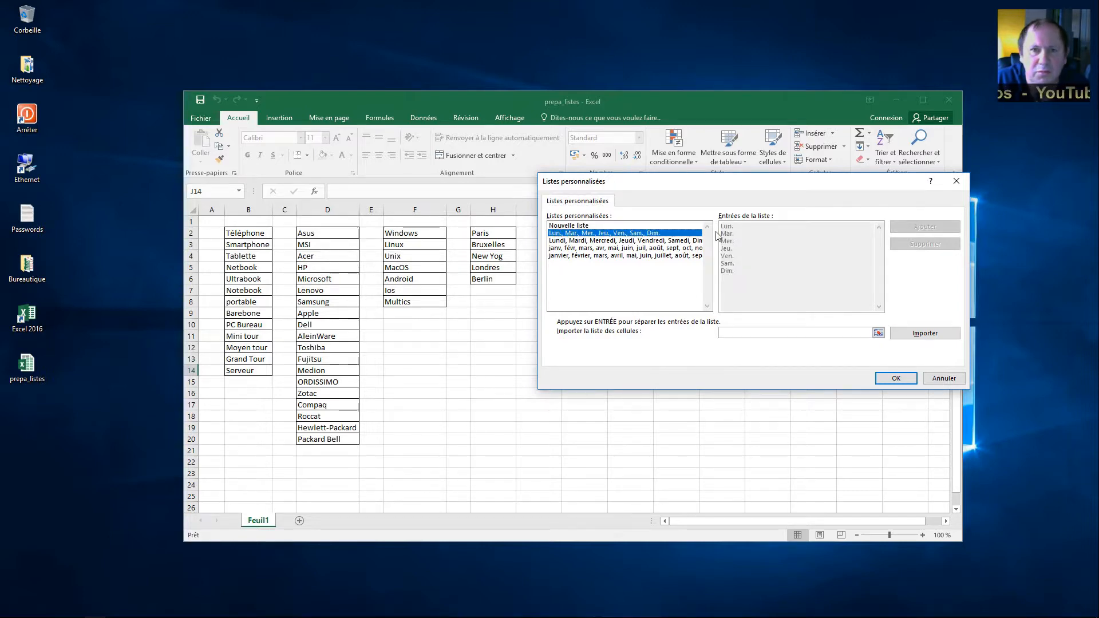
{"action": "left_click", "coordinate": [650, 241]}
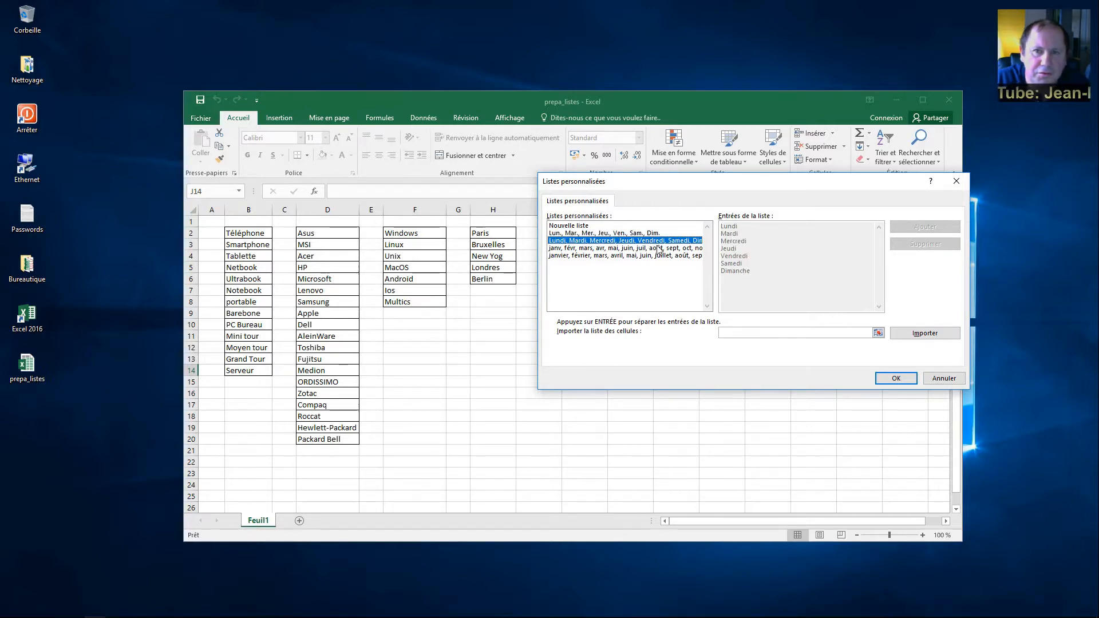
{"action": "left_click", "coordinate": [658, 248]}
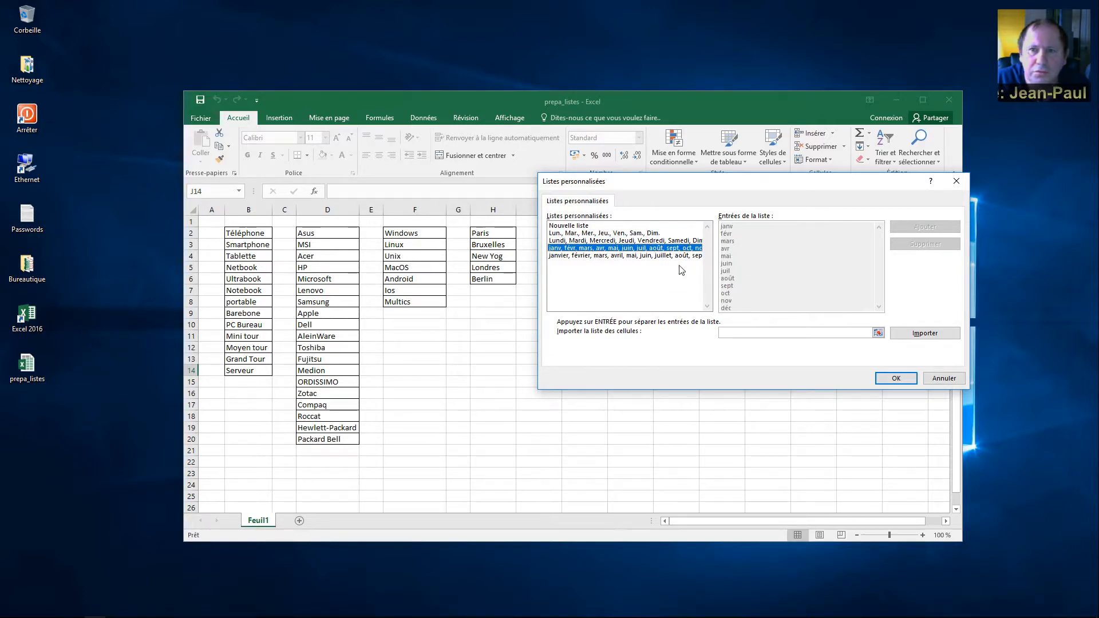
{"action": "left_click", "coordinate": [665, 257]}
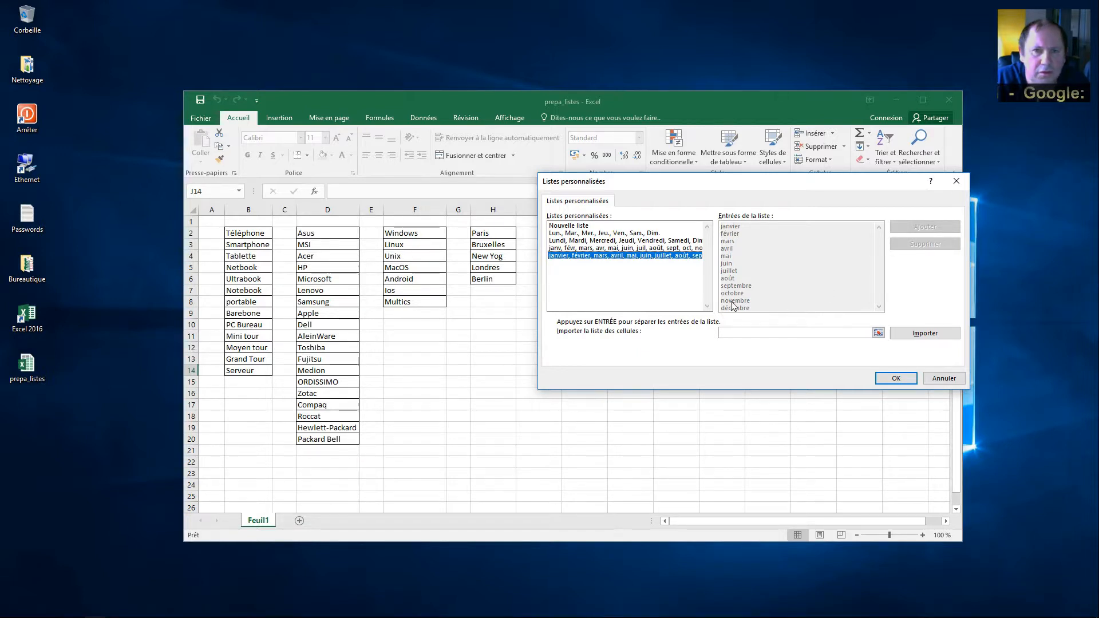
Step: Create a new custom list with the entries 1, 3, 5, 7, 11, 13, 17 and 19, and add it to the custom lists
{"action": "left_click", "coordinate": [583, 227]}
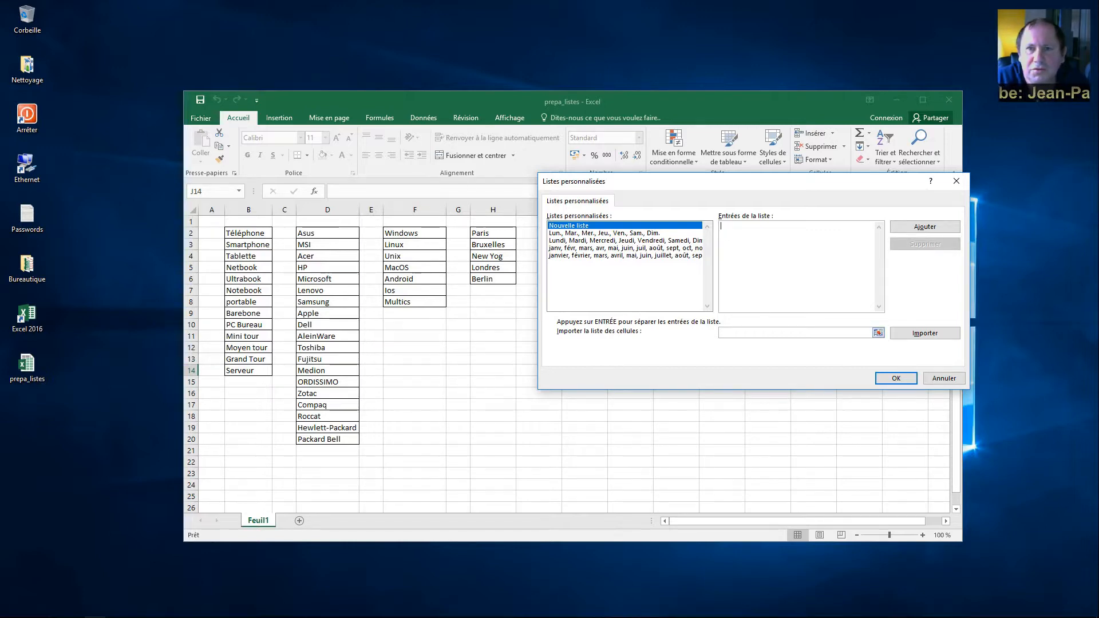
{"action": "type", "text": "1"}
{"action": "key", "text": "Return"}
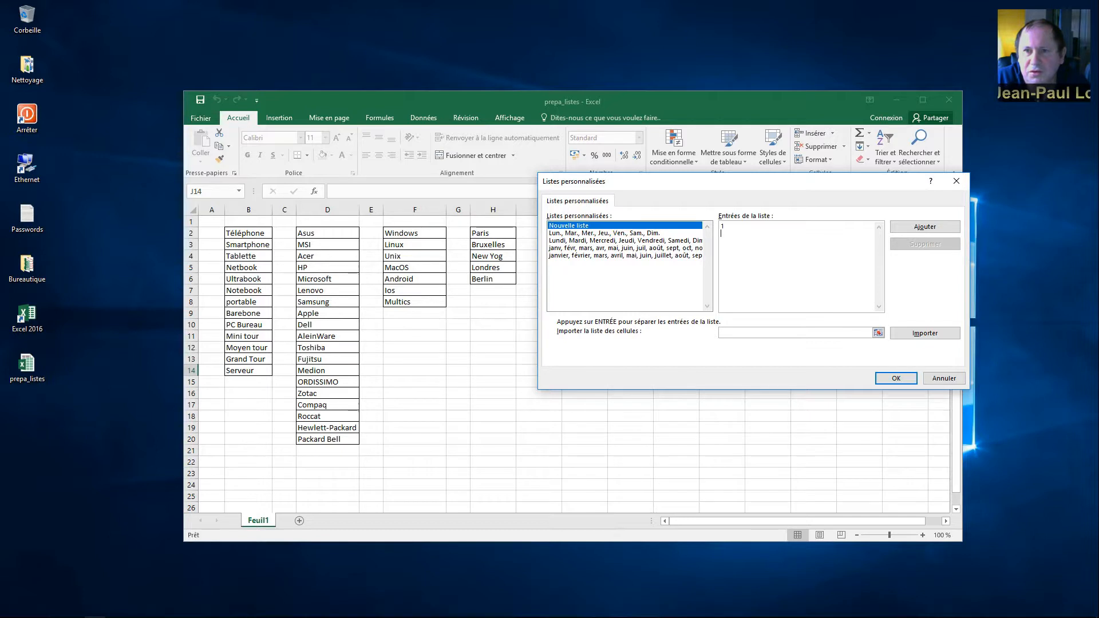
{"action": "type", "text": "3 "}
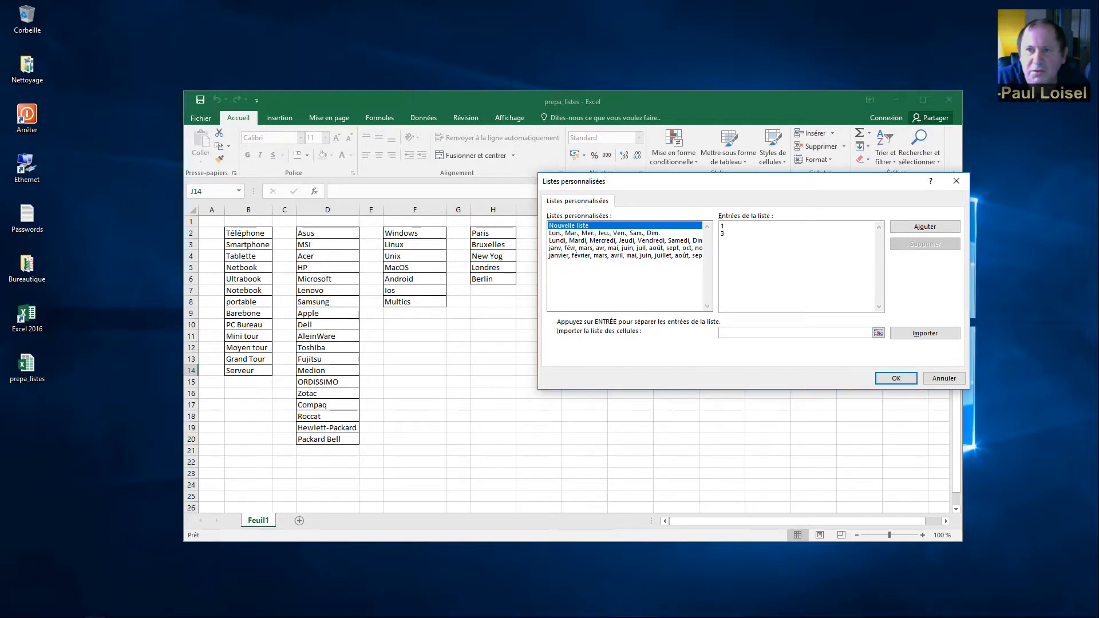
{"action": "type", "text": "5 "}
{"action": "type", "text": "7"}
{"action": "key", "text": "Return"}
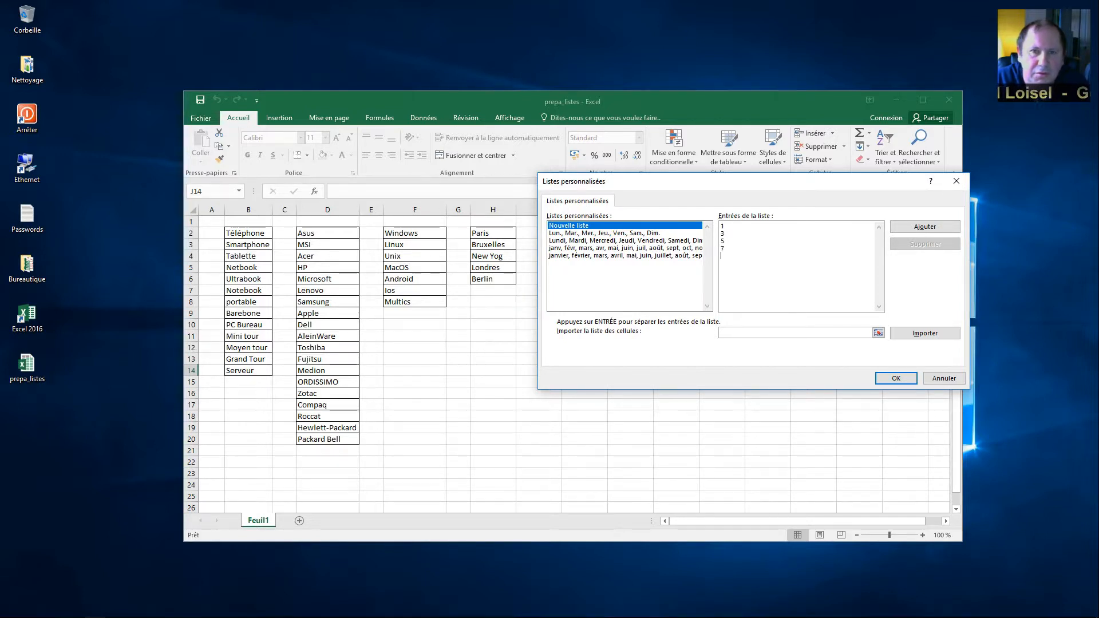
{"action": "type", "text": "11 "}
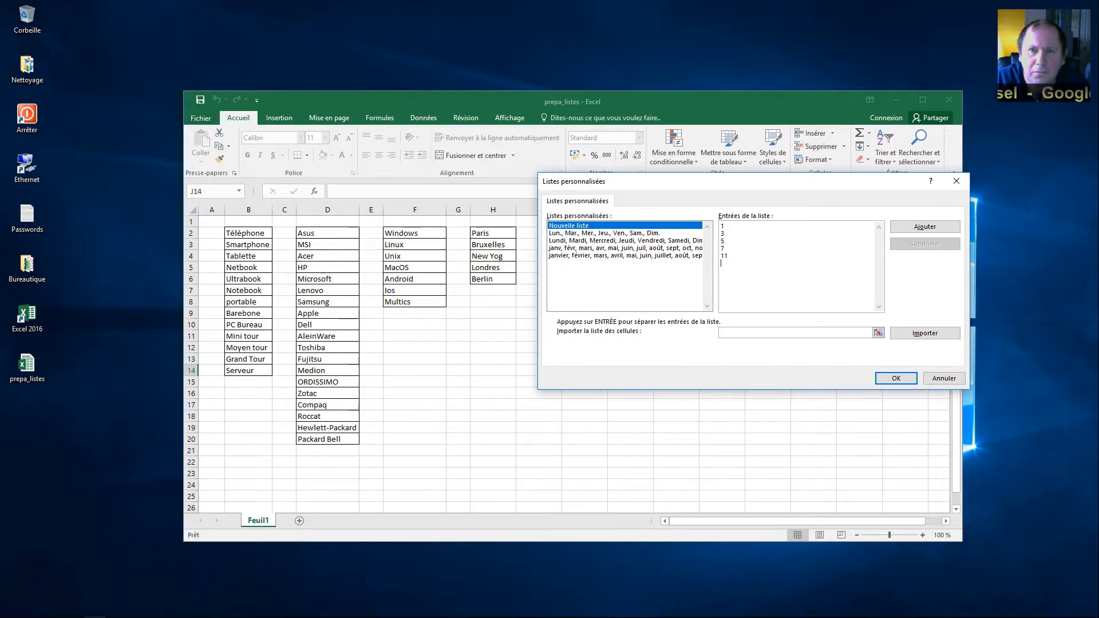
{"action": "type", "text": "13 "}
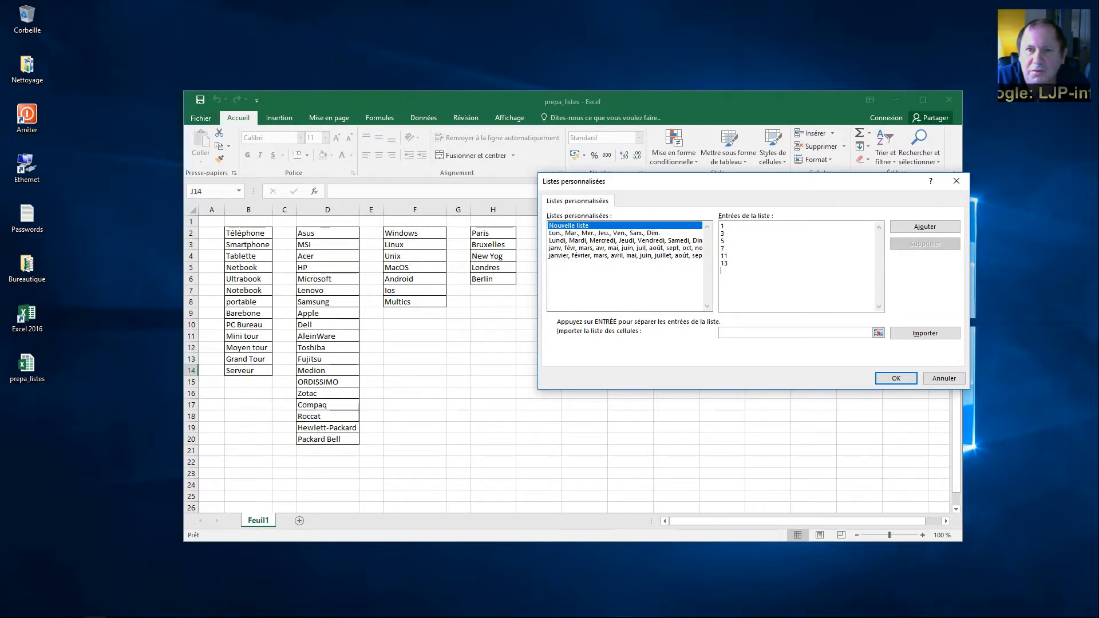
{"action": "type", "text": "17"}
{"action": "key", "text": "Return"}
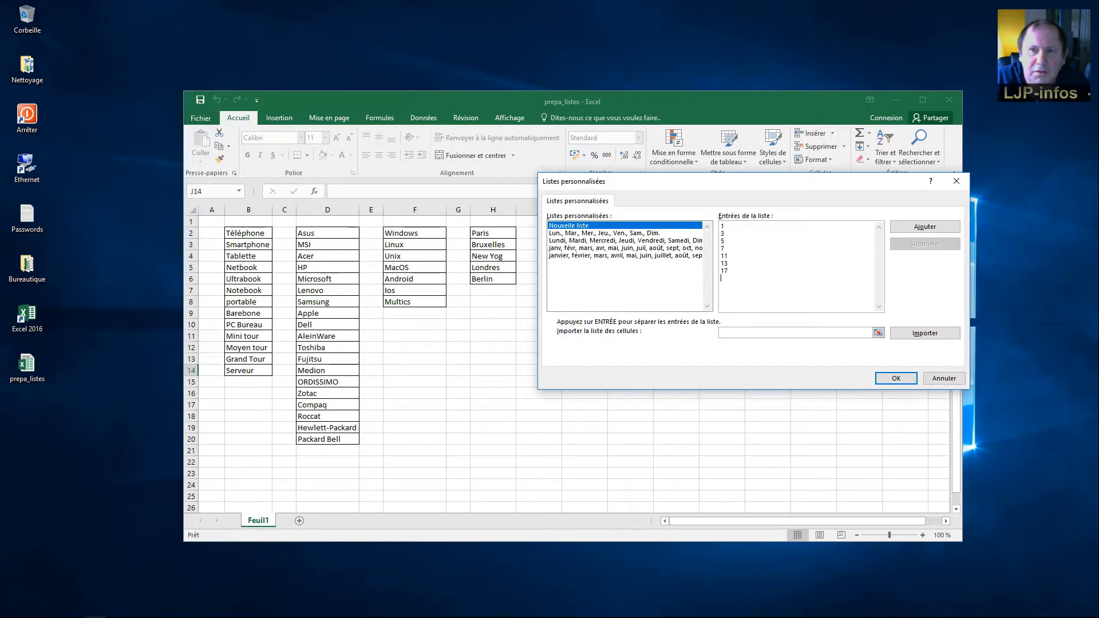
{"action": "type", "text": "19"}
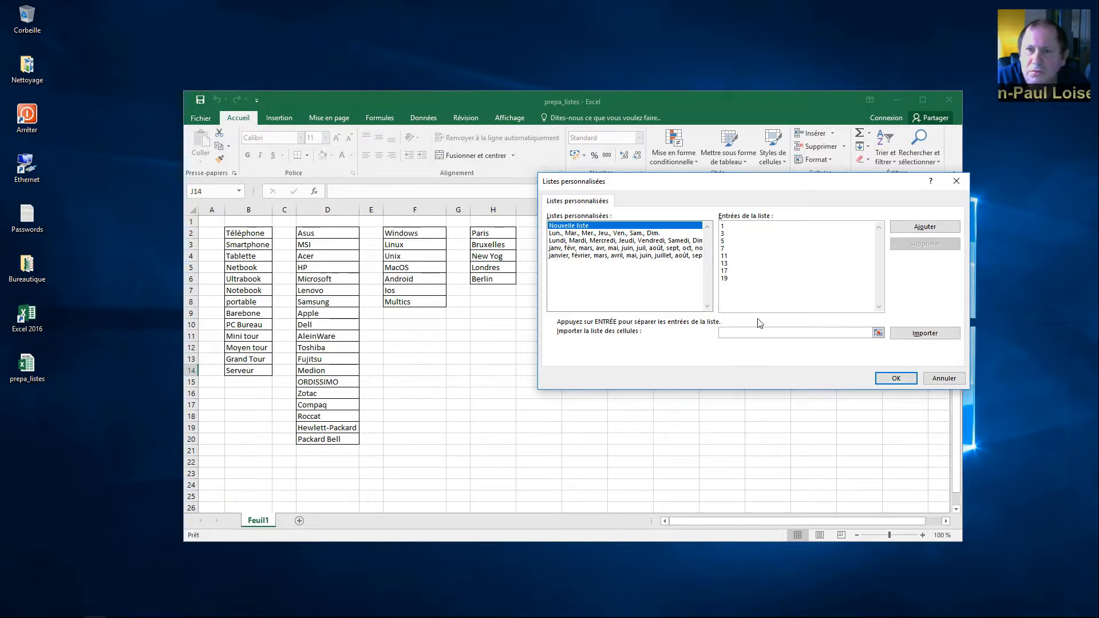
{"action": "left_click", "coordinate": [924, 227]}
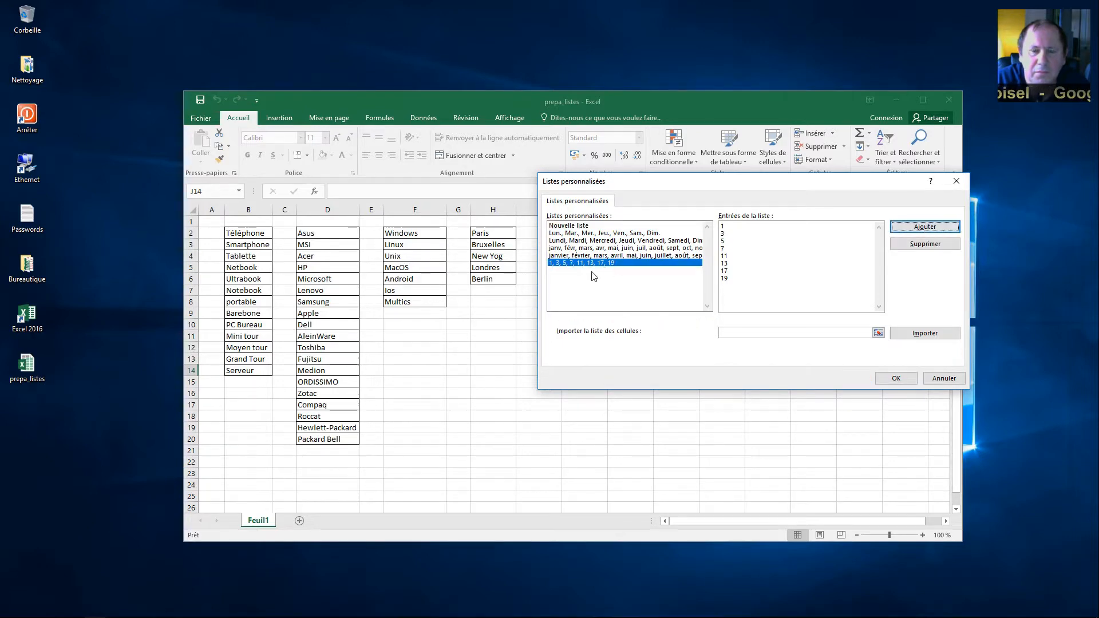